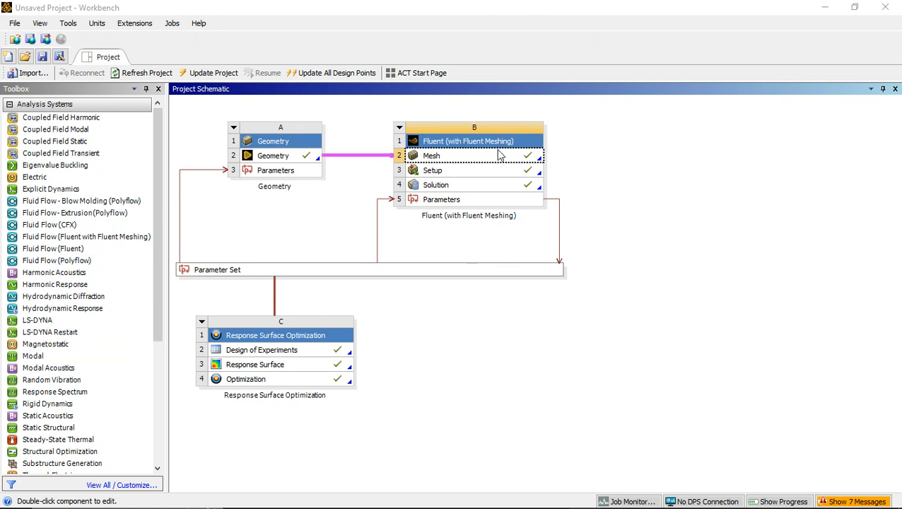
Step: Open the Fluent meshing session from the Mesh cell of the Fluent with Fluent Meshing system
{"action": "left_click", "coordinate": [471, 158]}
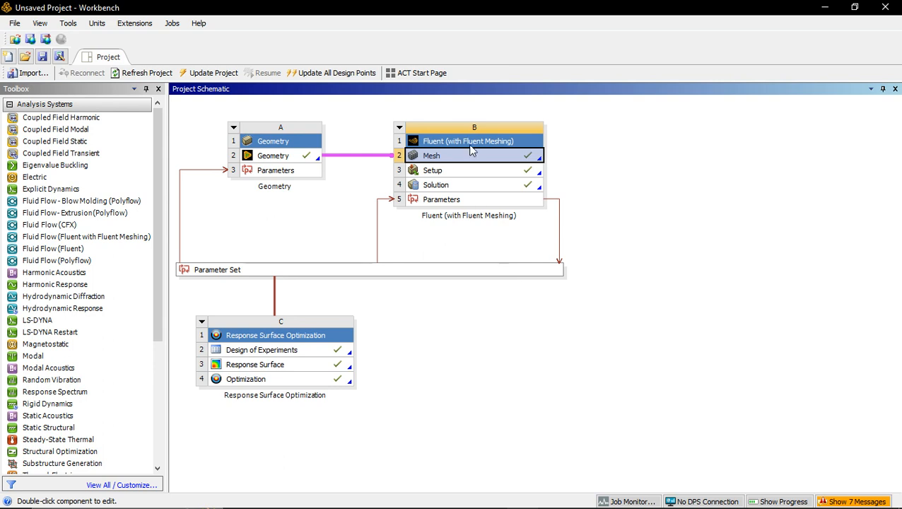
{"action": "mouse_move", "coordinate": [558, 504]}
{"action": "left_click", "coordinate": [618, 498]}
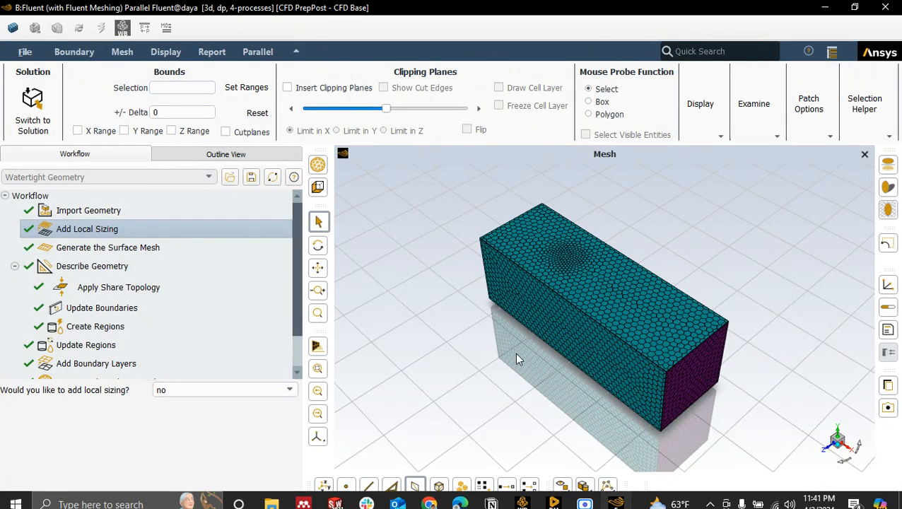
Step: Review the Import Geometry and Add Local Sizing task settings in the watertight geometry workflow
{"action": "left_click", "coordinate": [179, 210]}
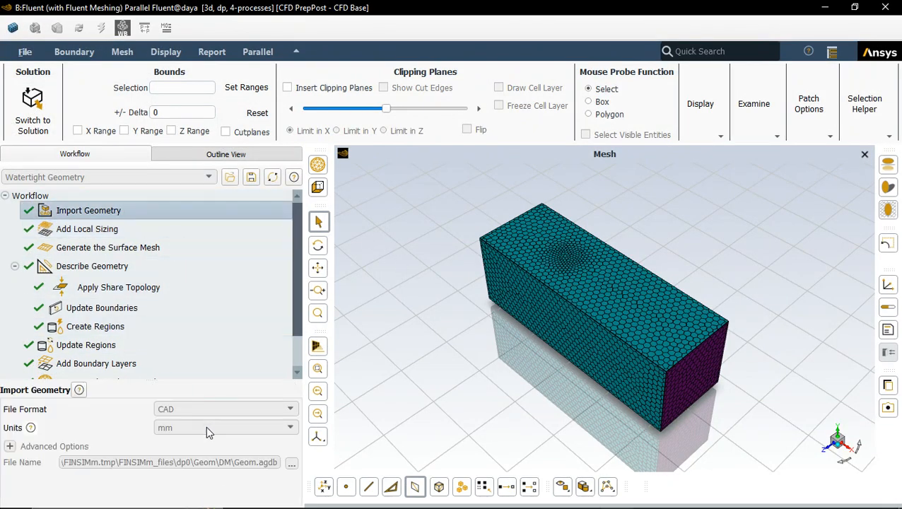
{"action": "left_click", "coordinate": [204, 227]}
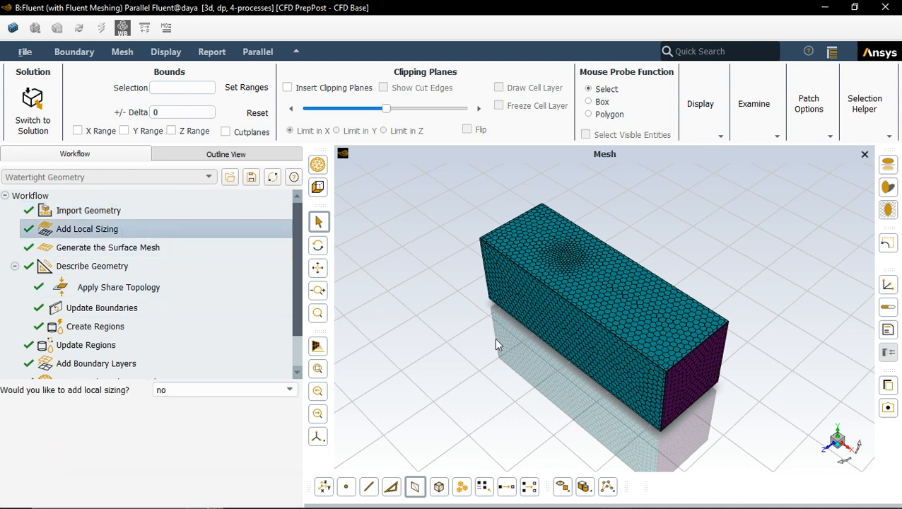
Step: Widen the workflow panel and examine the Generate the Surface Mesh task settings
{"action": "left_click", "coordinate": [154, 251]}
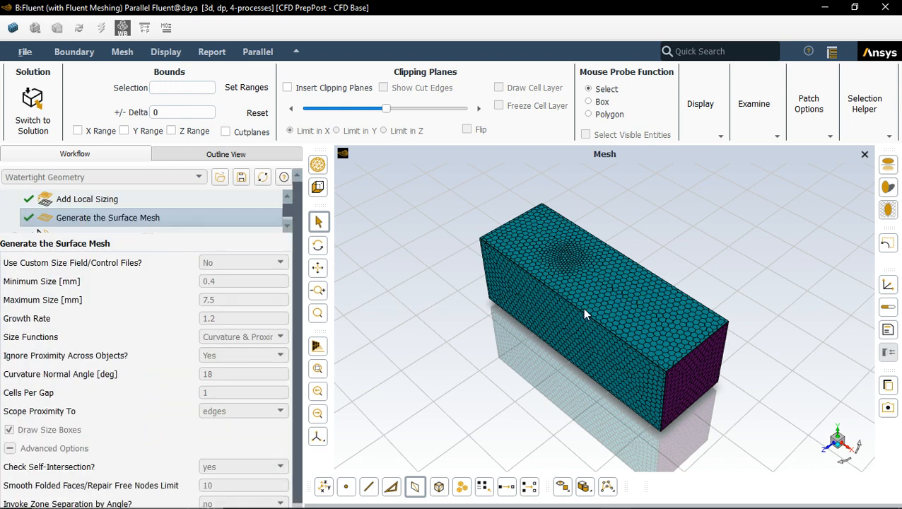
{"action": "scroll", "coordinate": [169, 214], "scroll_direction": "down", "scroll_amount": 2}
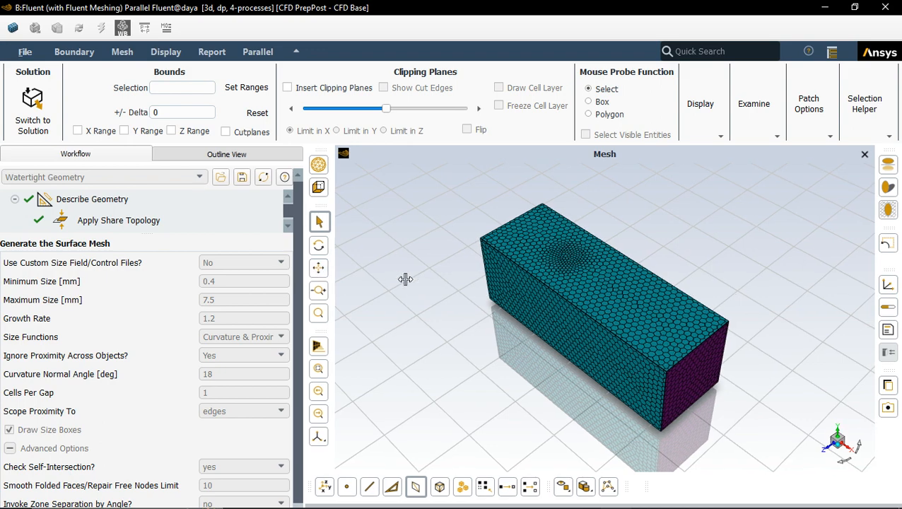
{"action": "left_click_drag", "start_coordinate": [308, 280], "coordinate": [430, 280]}
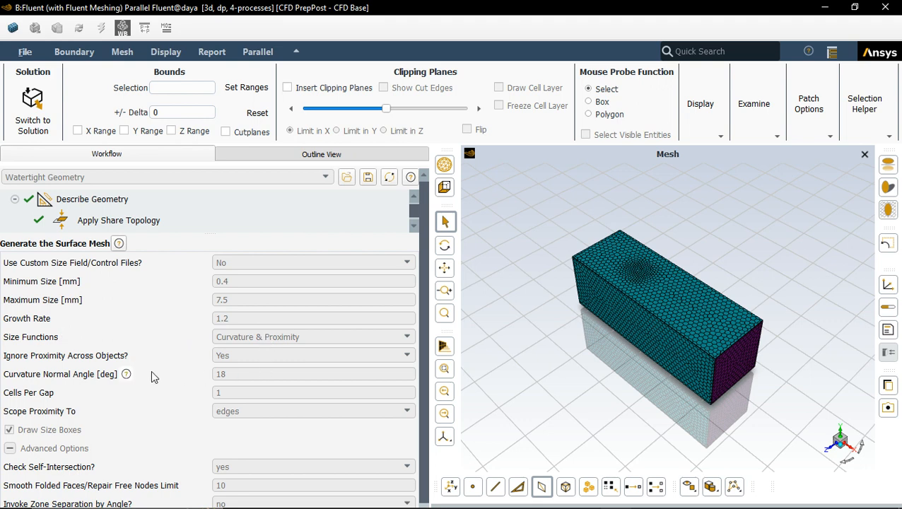
{"action": "scroll", "coordinate": [157, 381], "scroll_direction": "down", "scroll_amount": 2}
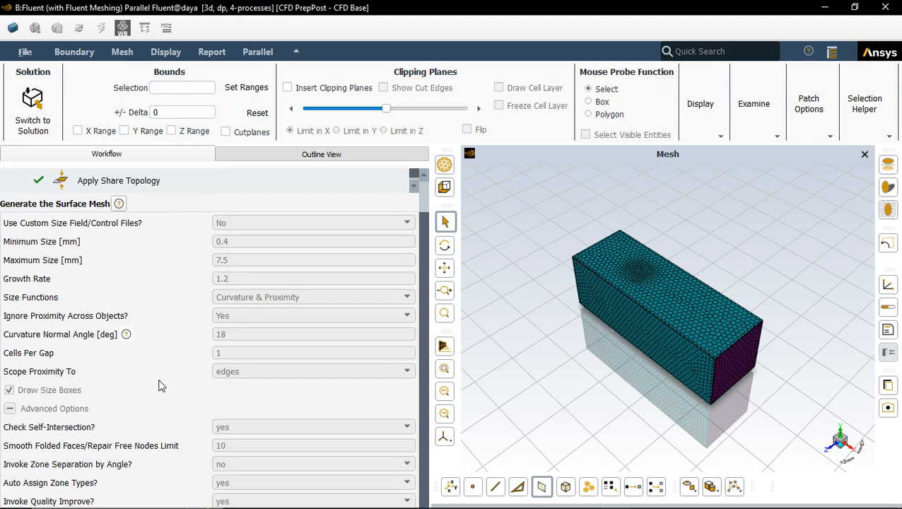
{"action": "scroll", "coordinate": [160, 386], "scroll_direction": "down", "scroll_amount": 3}
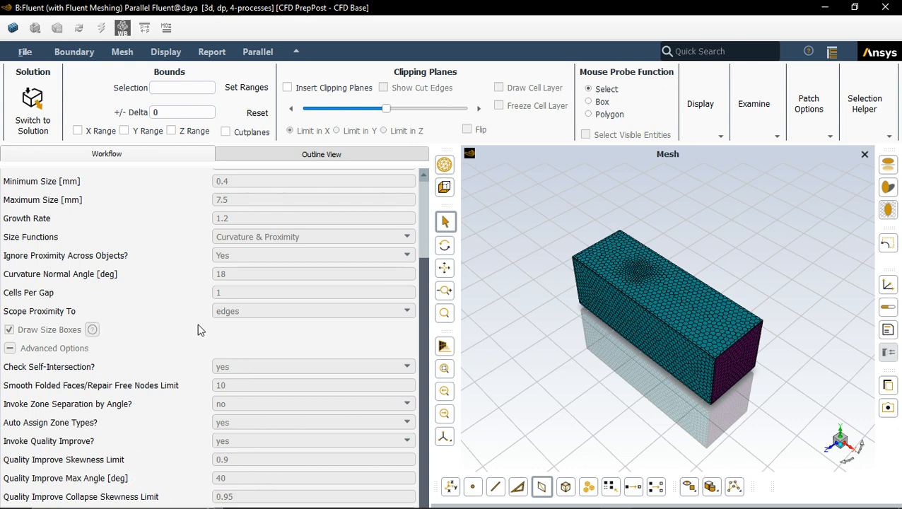
{"action": "scroll", "coordinate": [201, 328], "scroll_direction": "up", "scroll_amount": 3}
{"action": "scroll", "coordinate": [165, 225], "scroll_direction": "down", "scroll_amount": 1}
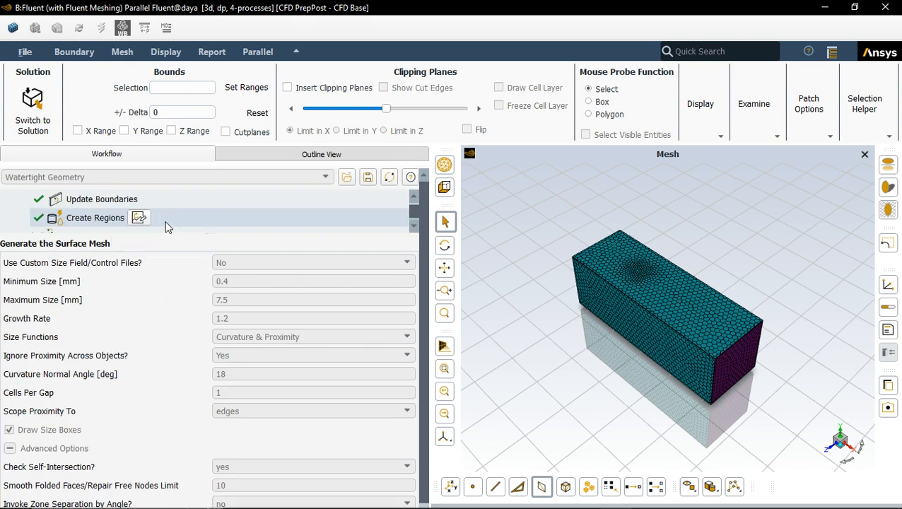
{"action": "scroll", "coordinate": [168, 226], "scroll_direction": "up", "scroll_amount": 1}
{"action": "scroll", "coordinate": [167, 225], "scroll_direction": "down", "scroll_amount": 1}
{"action": "scroll", "coordinate": [174, 223], "scroll_direction": "up", "scroll_amount": 1}
{"action": "scroll", "coordinate": [173, 223], "scroll_direction": "up", "scroll_amount": 1}
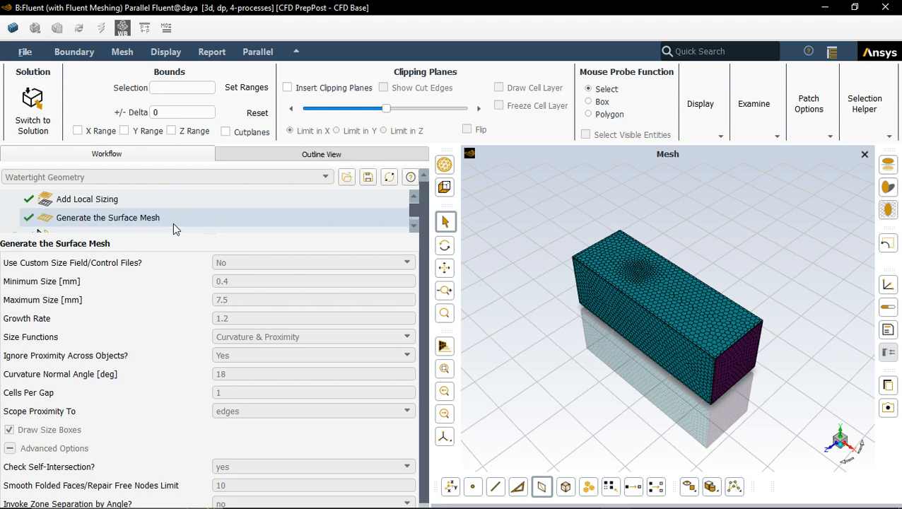
{"action": "left_click", "coordinate": [173, 223]}
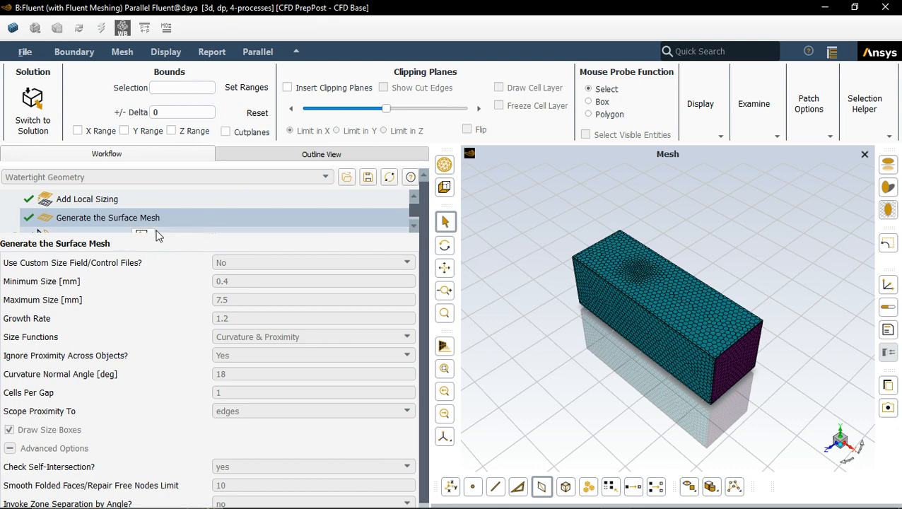
Step: Review the Describe Geometry and Apply Share Topology task settings
{"action": "mouse_move", "coordinate": [159, 226]}
{"action": "left_click", "coordinate": [182, 230]}
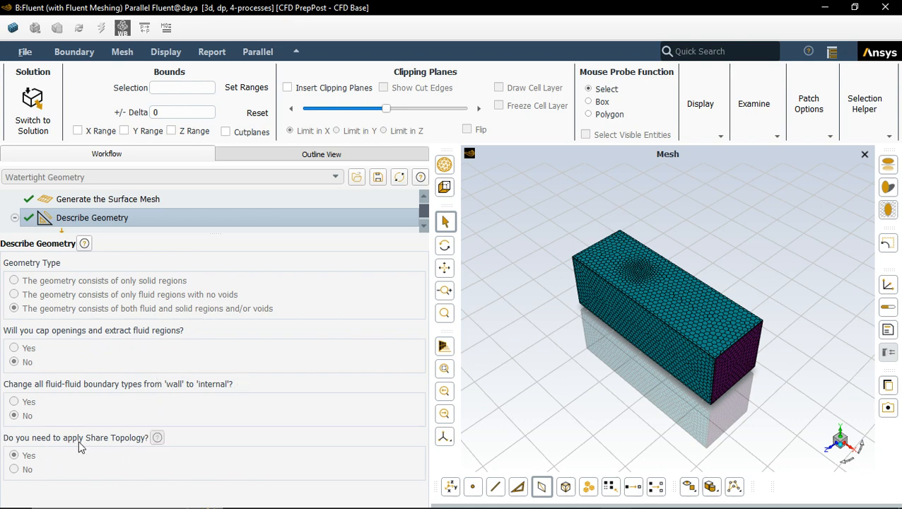
{"action": "left_click", "coordinate": [126, 230]}
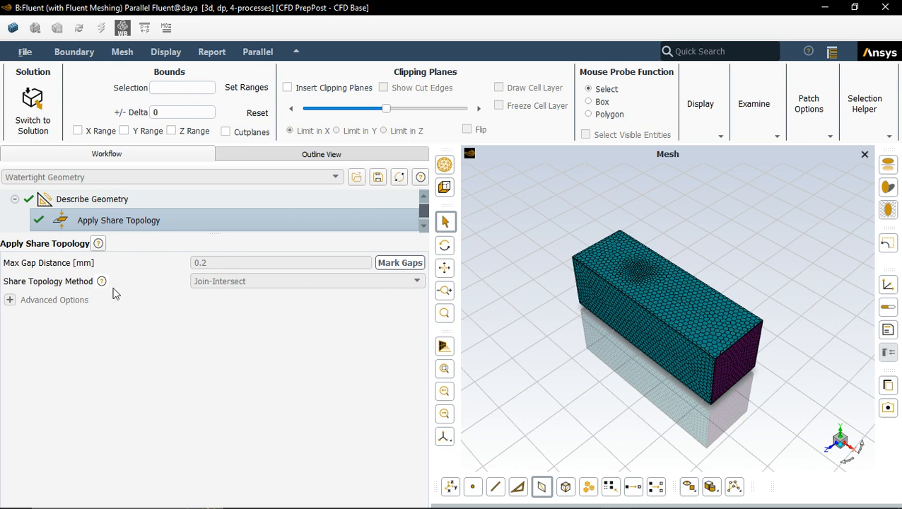
{"action": "scroll", "coordinate": [83, 227], "scroll_direction": "down", "scroll_amount": 1}
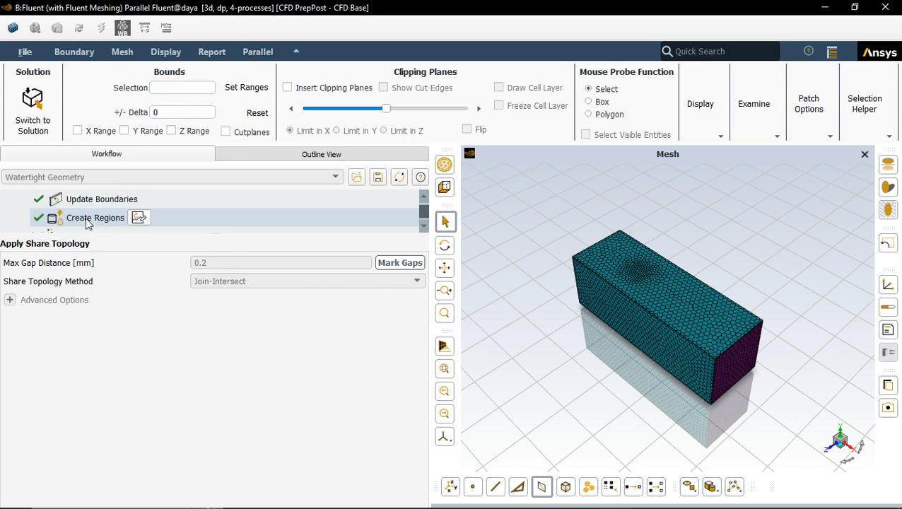
{"action": "scroll", "coordinate": [86, 223], "scroll_direction": "up", "scroll_amount": 1}
{"action": "scroll", "coordinate": [89, 226], "scroll_direction": "down", "scroll_amount": 1}
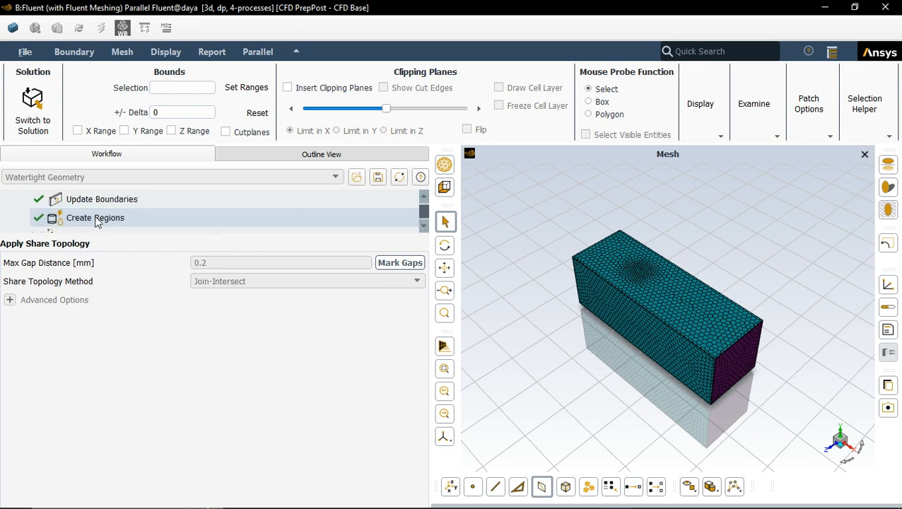
Step: Open the Update Boundaries task and highlight the inlet boundary in the model
{"action": "left_click", "coordinate": [113, 200]}
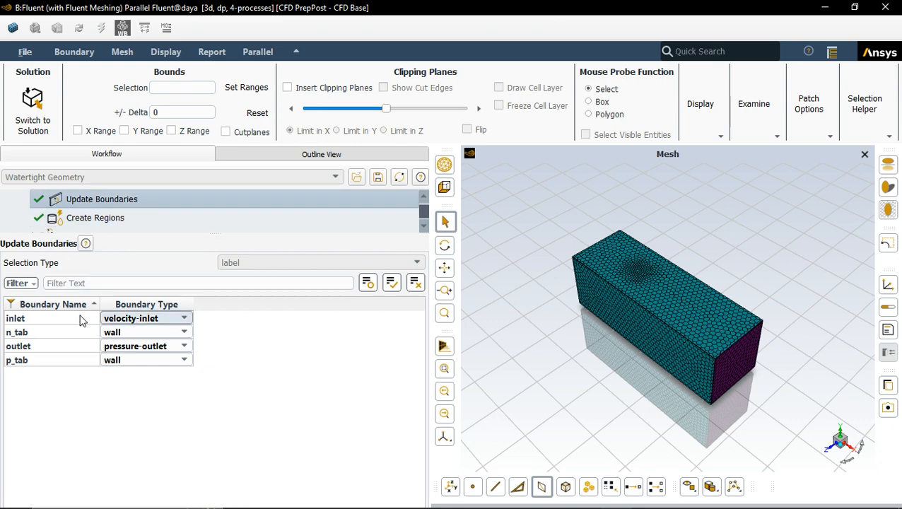
{"action": "left_click", "coordinate": [35, 317]}
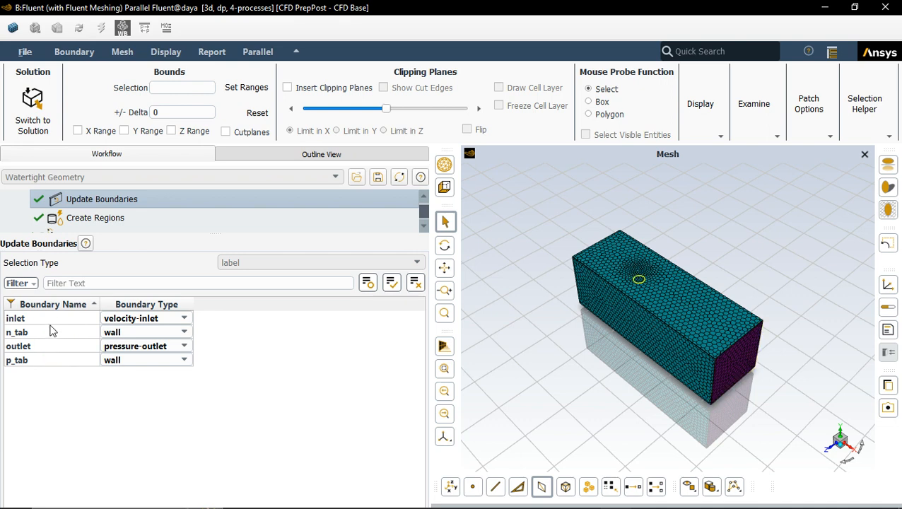
Step: Review the Create Regions and Update Regions tasks, inspecting each region's type in the model
{"action": "left_click", "coordinate": [113, 220]}
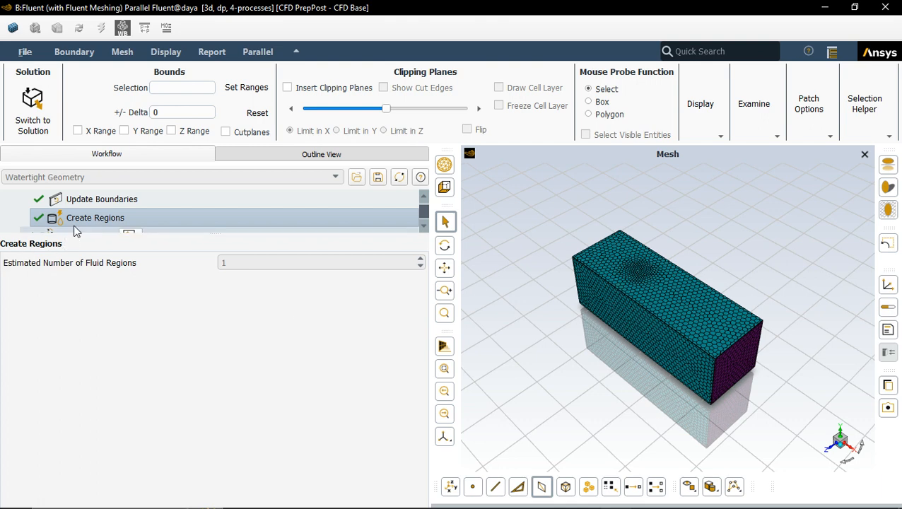
{"action": "scroll", "coordinate": [91, 222], "scroll_direction": "down", "scroll_amount": 1}
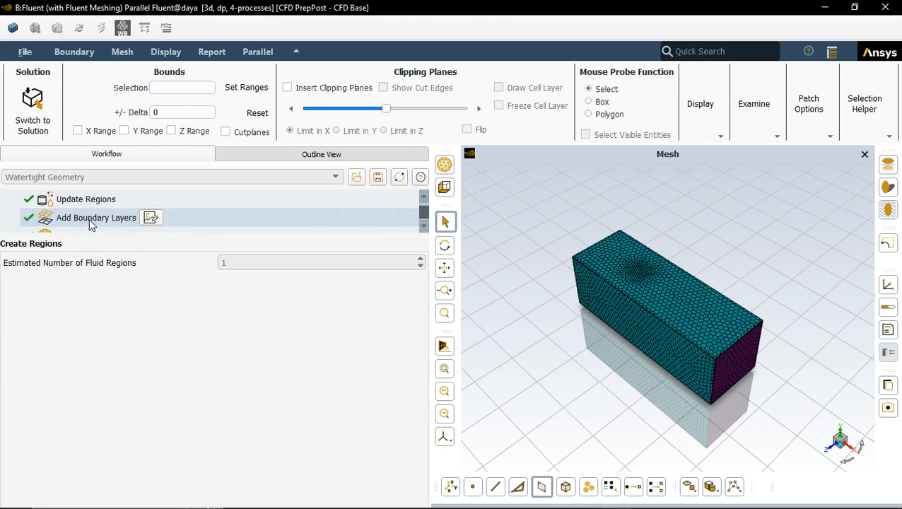
{"action": "scroll", "coordinate": [91, 223], "scroll_direction": "up", "scroll_amount": 1}
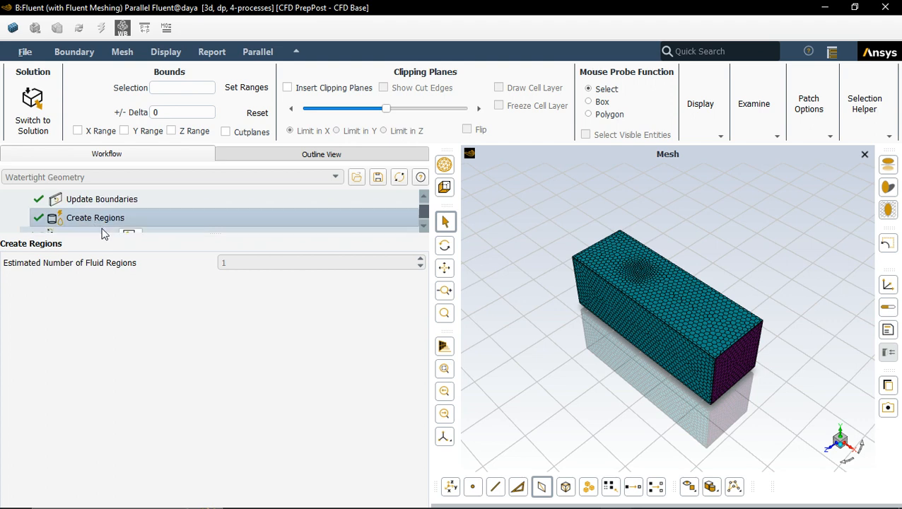
{"action": "left_click", "coordinate": [102, 231]}
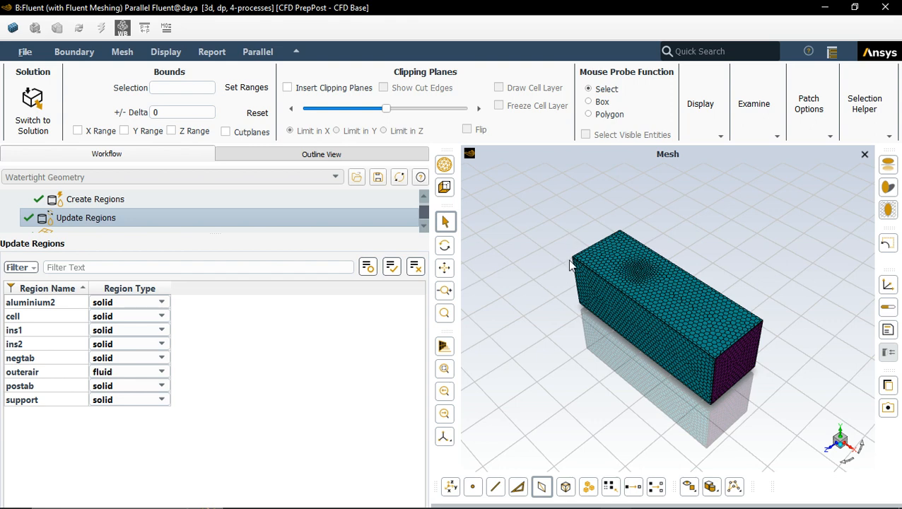
{"action": "mouse_move", "coordinate": [66, 306]}
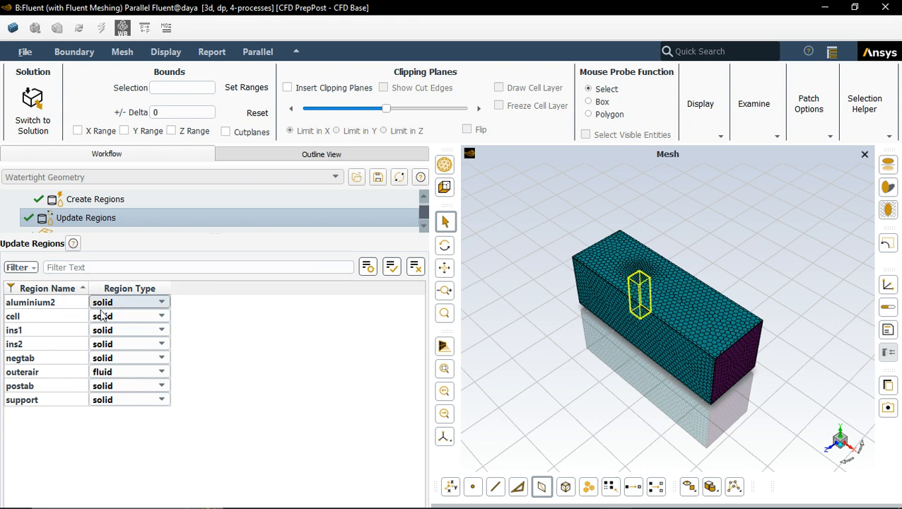
{"action": "mouse_move", "coordinate": [60, 335]}
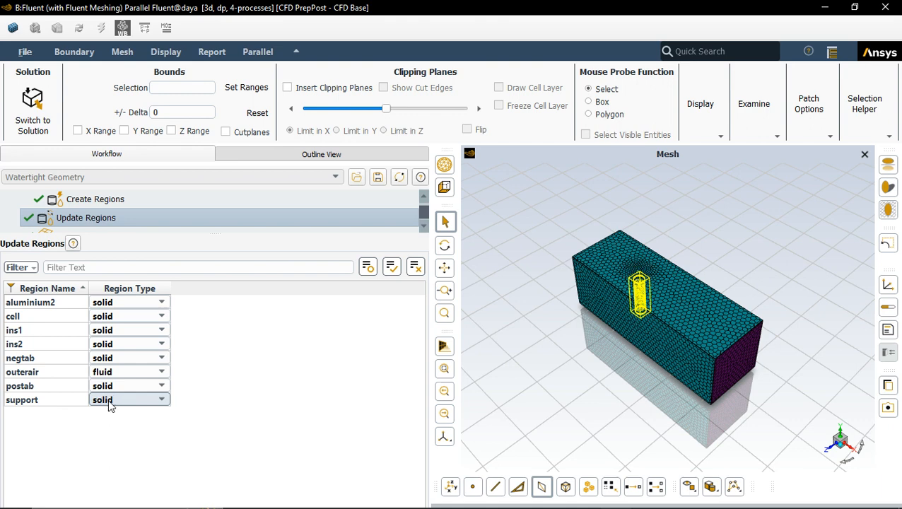
Step: Examine the Add Boundary Layers and Generate the Volume Mesh task settings
{"action": "left_click", "coordinate": [75, 232]}
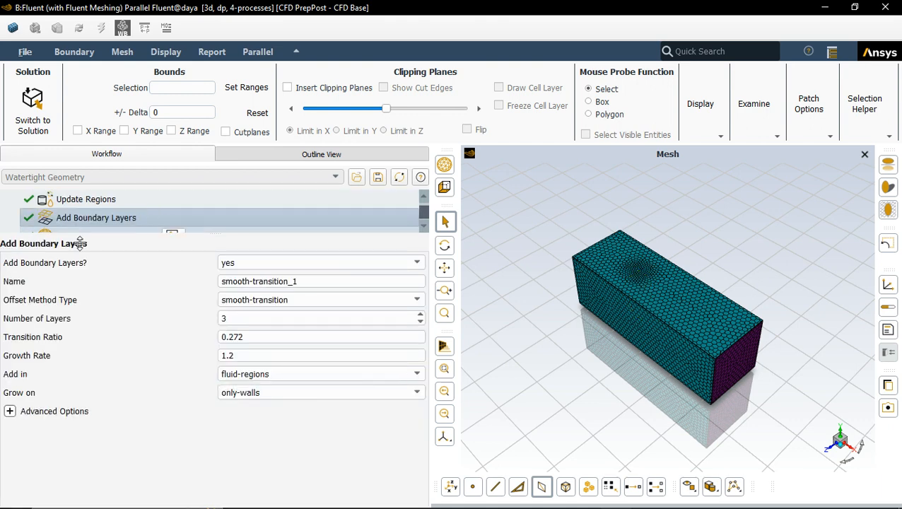
{"action": "scroll", "coordinate": [63, 220], "scroll_direction": "down", "scroll_amount": 1}
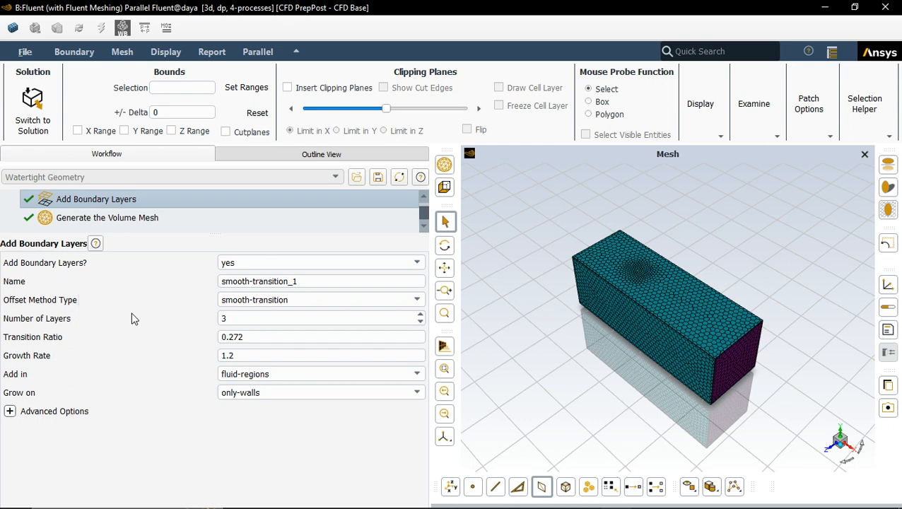
{"action": "left_click", "coordinate": [76, 219]}
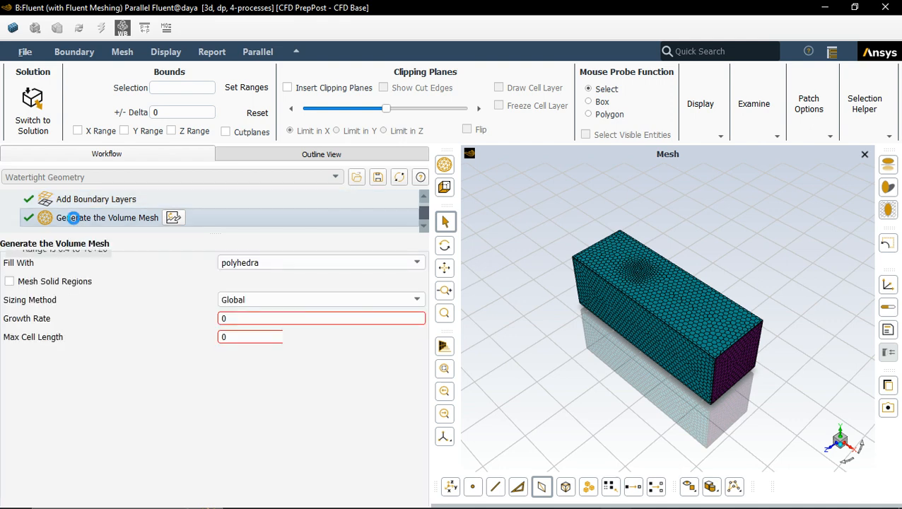
{"action": "scroll", "coordinate": [94, 204], "scroll_direction": "up", "scroll_amount": 1}
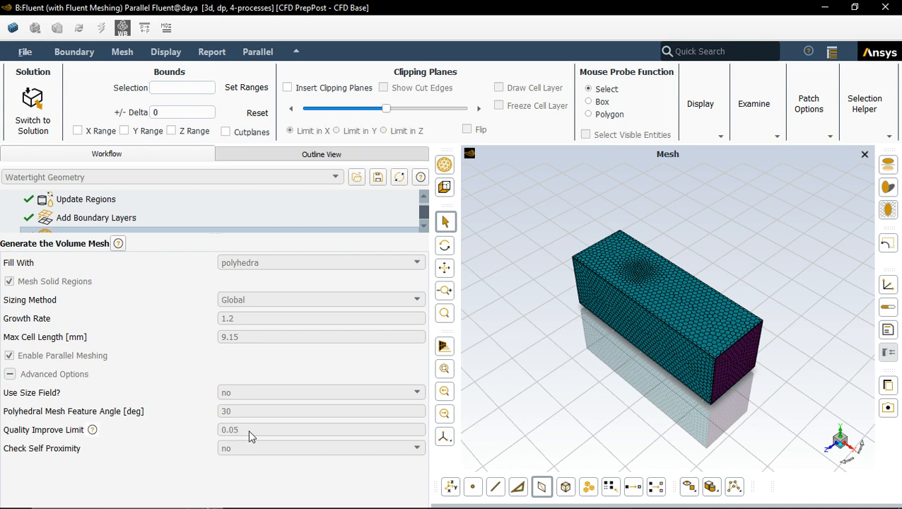
{"action": "scroll", "coordinate": [152, 217], "scroll_direction": "down", "scroll_amount": 1}
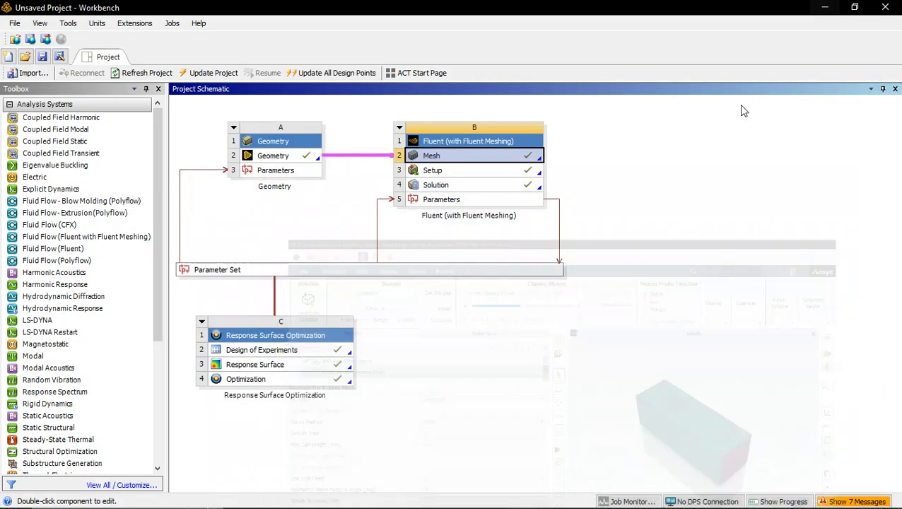
{"action": "left_click", "coordinate": [824, 7]}
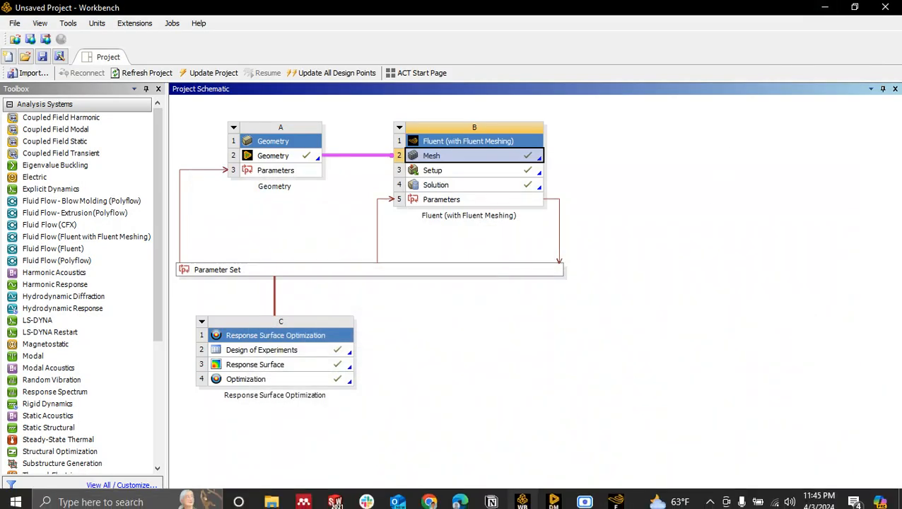
{"action": "mouse_move", "coordinate": [616, 497]}
{"action": "left_click", "coordinate": [615, 439]}
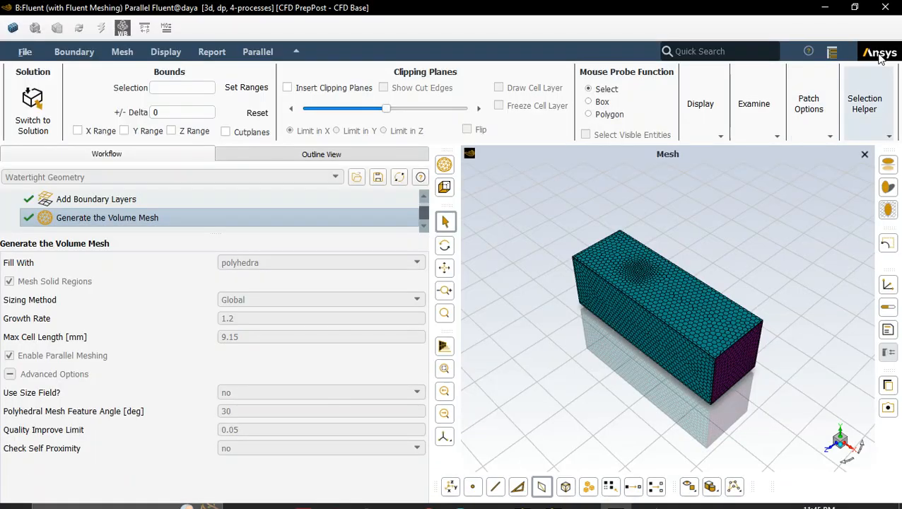
{"action": "left_click", "coordinate": [885, 7]}
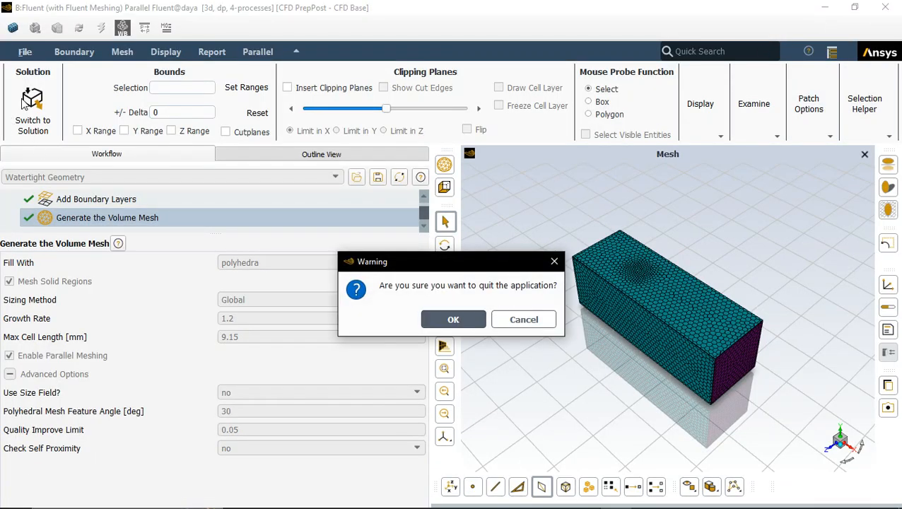
{"action": "left_click", "coordinate": [554, 260]}
Step: Reopen the Add Boundary Layers task settings in the workflow
{"action": "left_click", "coordinate": [26, 53]}
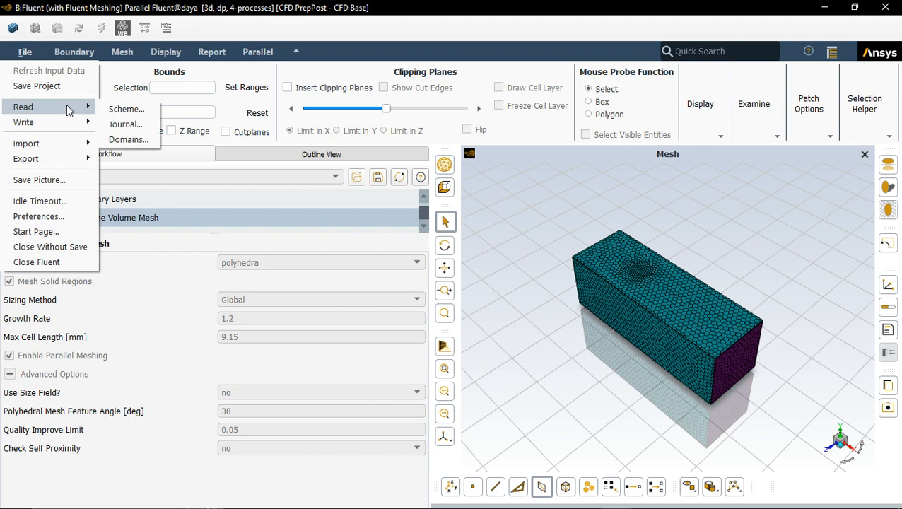
{"action": "mouse_move", "coordinate": [71, 127]}
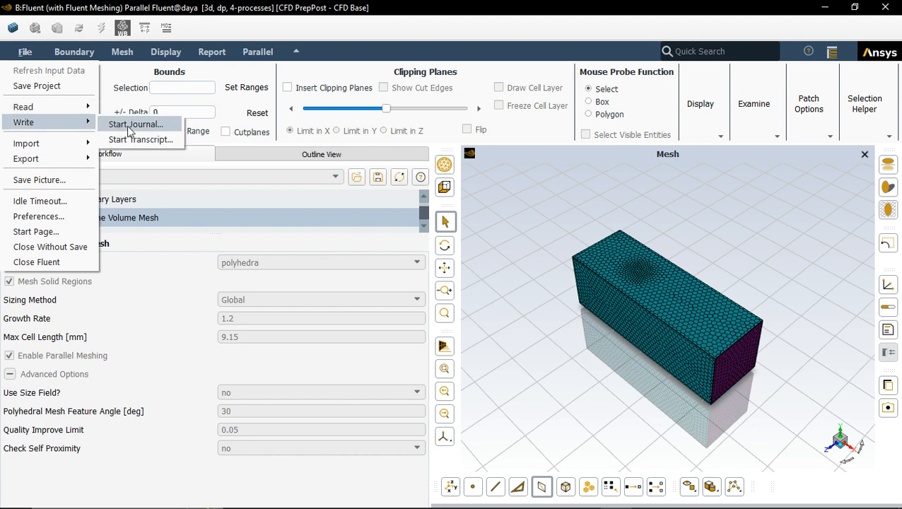
{"action": "left_click", "coordinate": [298, 195]}
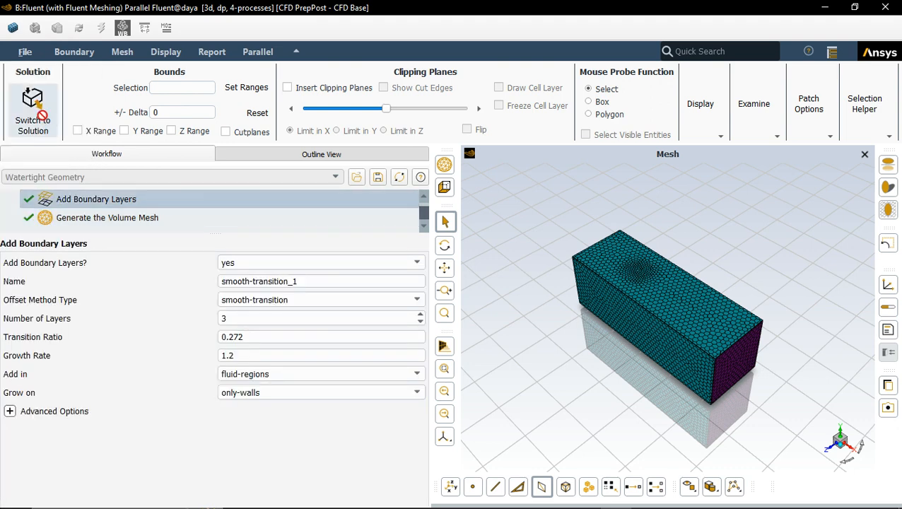
Step: Close the Fluent Meshing window without switching to solution mode
{"action": "left_click", "coordinate": [32, 103]}
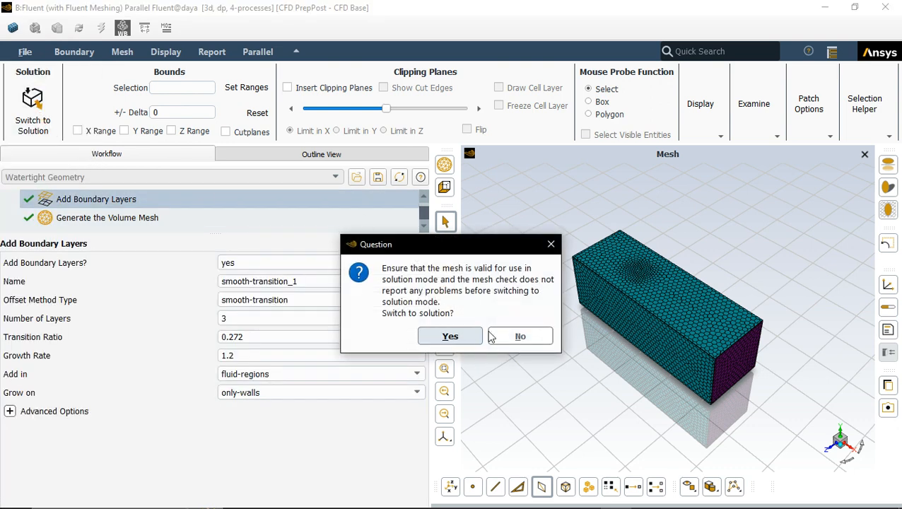
{"action": "left_click", "coordinate": [550, 244]}
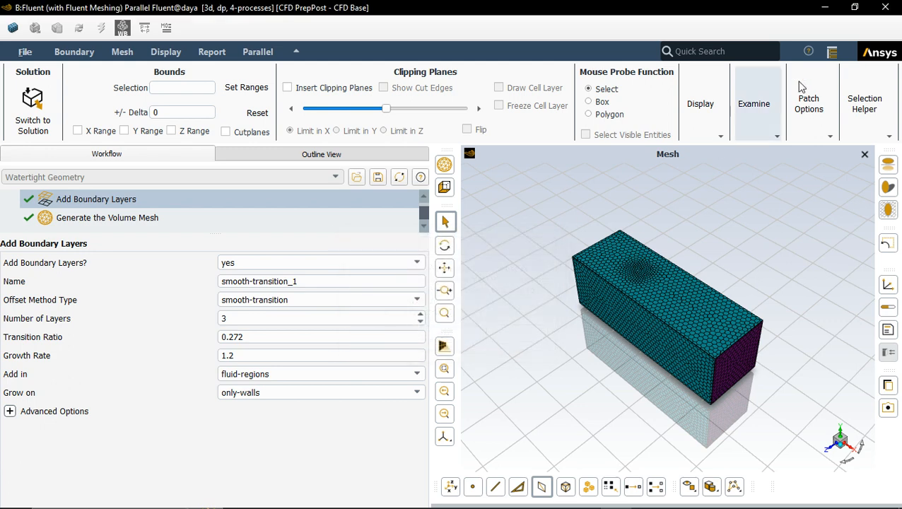
{"action": "left_click", "coordinate": [885, 8]}
{"action": "left_click", "coordinate": [504, 324]}
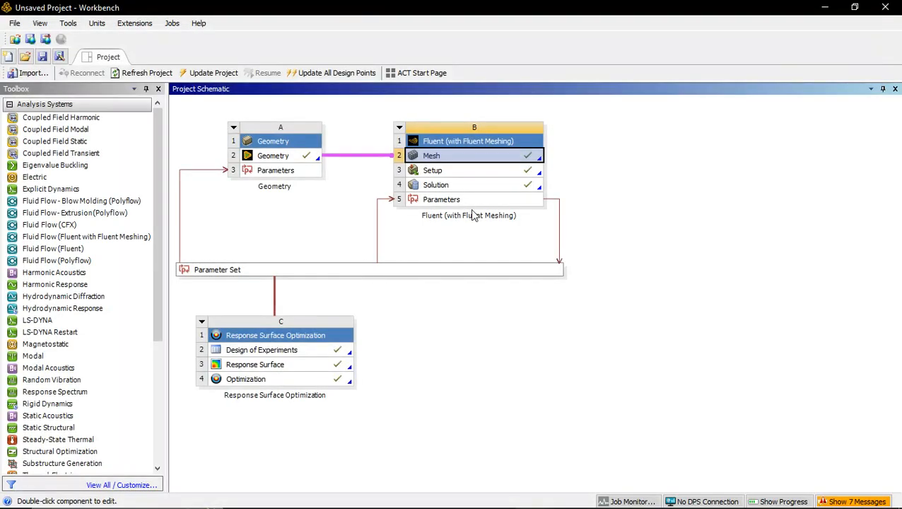
Step: Open the Fluent solver setup from the Workbench project, starting it with the default launcher options
{"action": "double_click", "coordinate": [469, 171]}
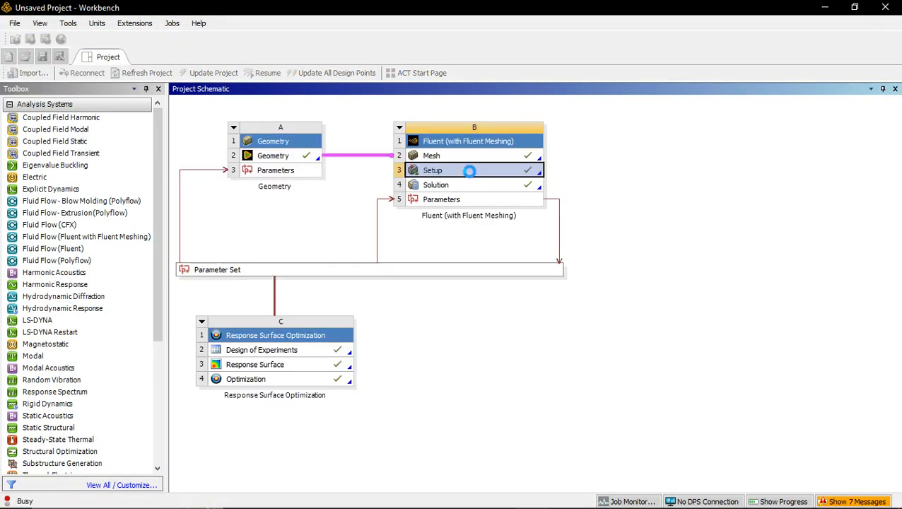
{"action": "left_click", "coordinate": [468, 306]}
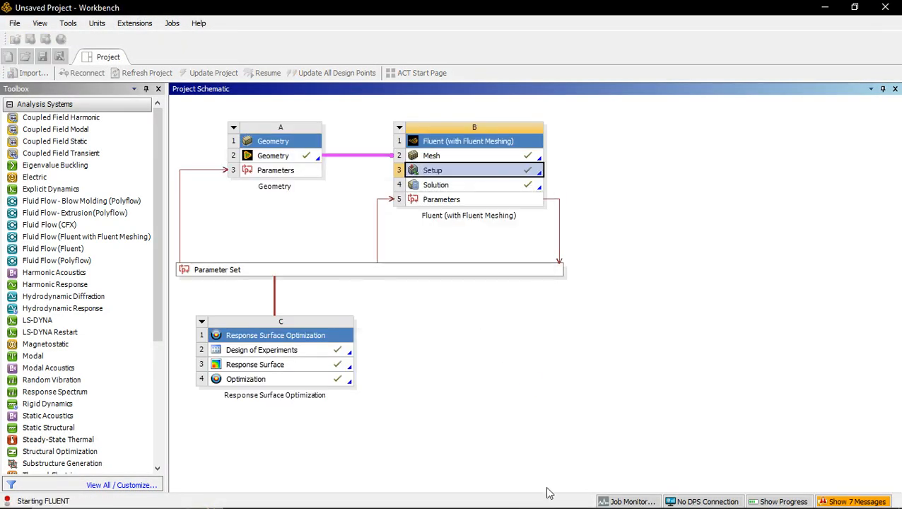
{"action": "mouse_move", "coordinate": [556, 507]}
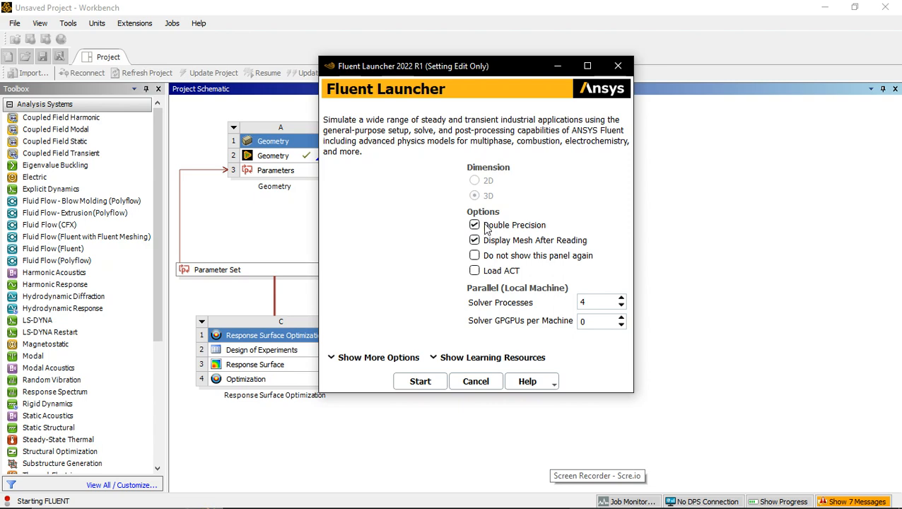
{"action": "left_click", "coordinate": [419, 381]}
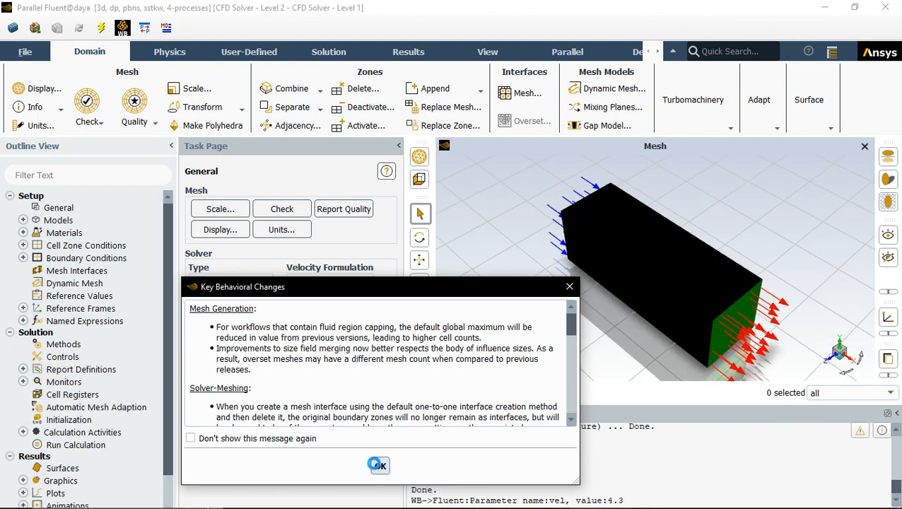
{"action": "left_click", "coordinate": [380, 467]}
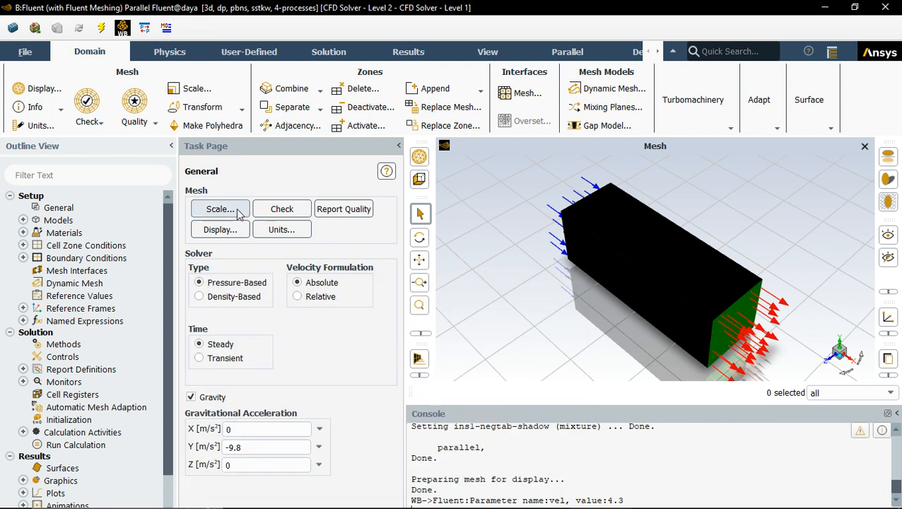
Step: Run the mesh check and the mesh quality report, reviewing the console output including the vel parameter
{"action": "left_click", "coordinate": [291, 214]}
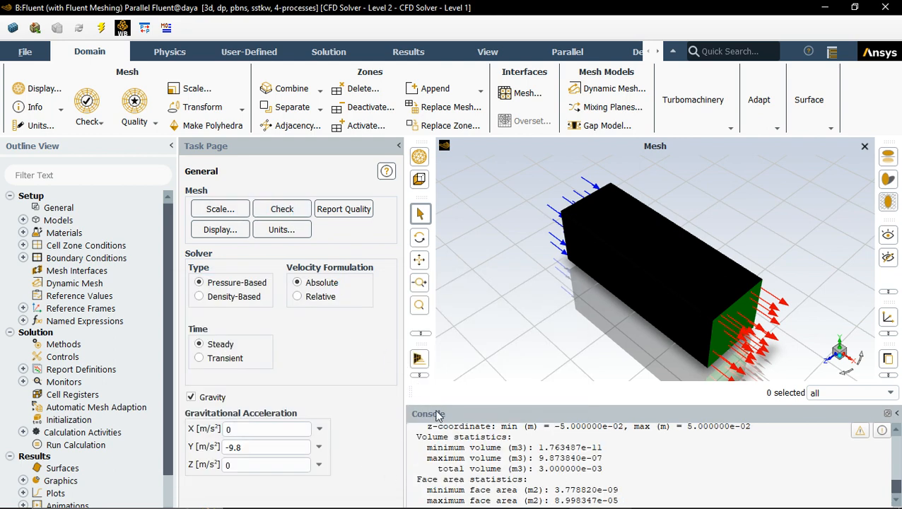
{"action": "scroll", "coordinate": [504, 444], "scroll_direction": "up", "scroll_amount": 1}
{"action": "scroll", "coordinate": [504, 444], "scroll_direction": "up", "scroll_amount": 2}
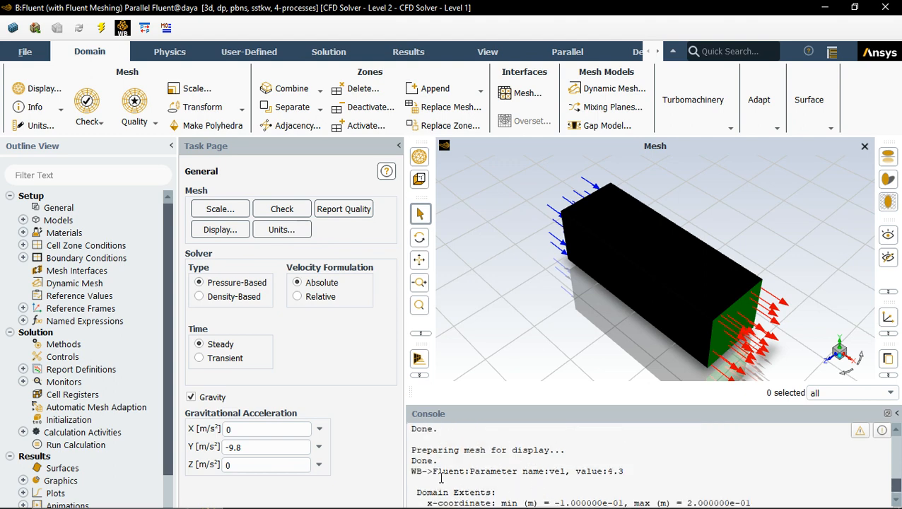
{"action": "left_click_drag", "start_coordinate": [433, 471], "coordinate": [563, 470]}
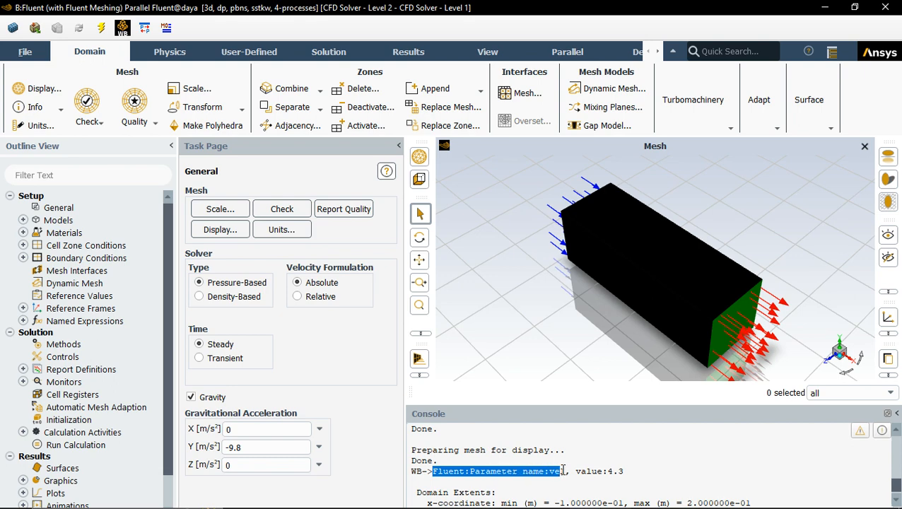
{"action": "left_click_drag", "start_coordinate": [626, 470], "coordinate": [600, 470]}
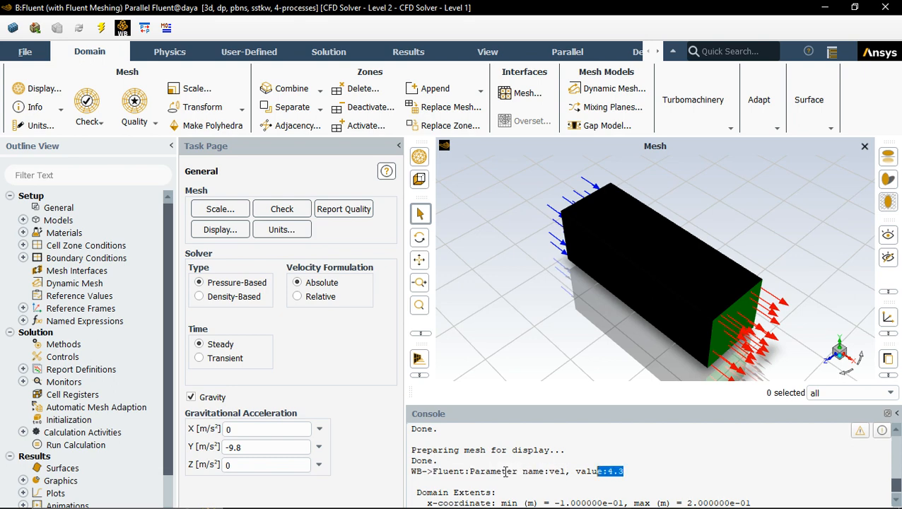
{"action": "scroll", "coordinate": [505, 470], "scroll_direction": "up", "scroll_amount": 2}
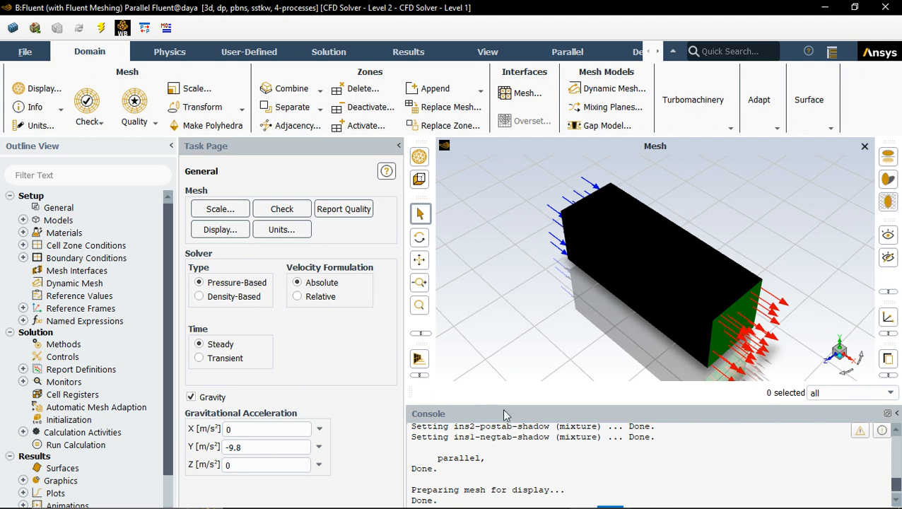
{"action": "scroll", "coordinate": [539, 452], "scroll_direction": "down", "scroll_amount": 4}
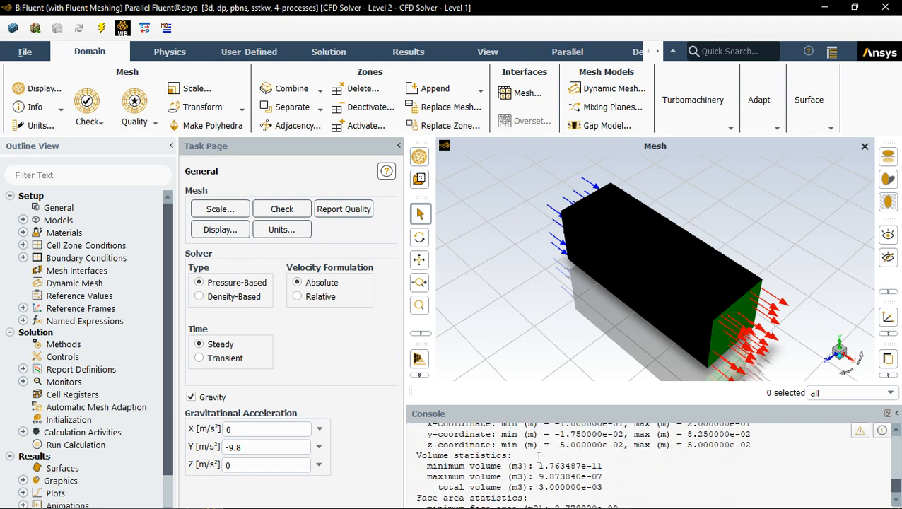
{"action": "scroll", "coordinate": [508, 477], "scroll_direction": "down", "scroll_amount": 1}
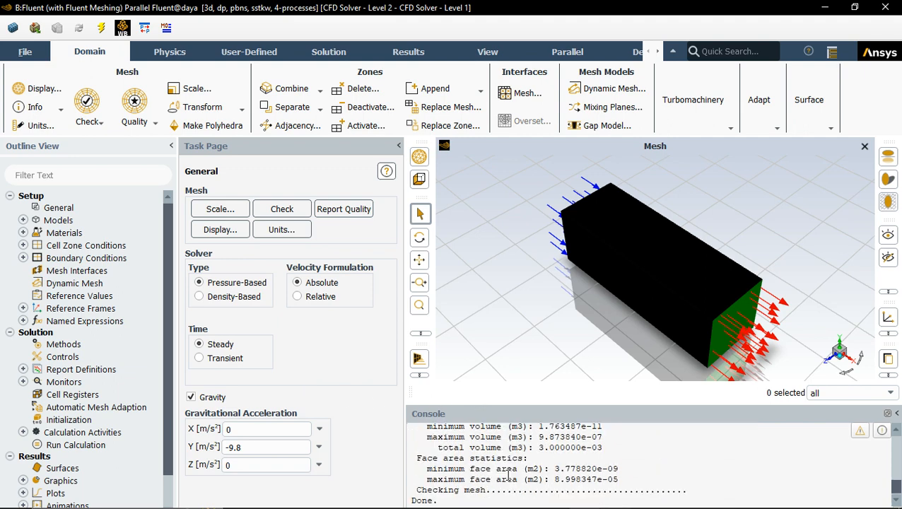
{"action": "scroll", "coordinate": [507, 477], "scroll_direction": "down", "scroll_amount": 1}
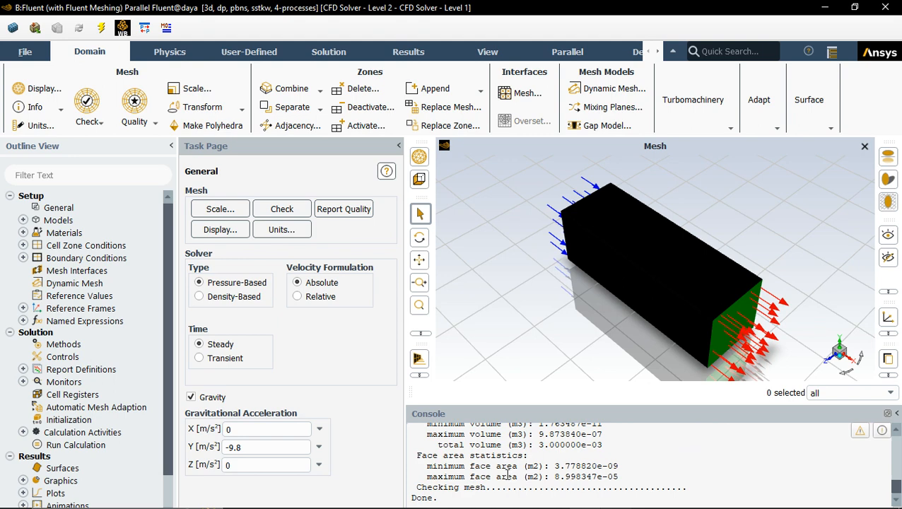
{"action": "left_click", "coordinate": [282, 210]}
{"action": "left_click", "coordinate": [344, 210]}
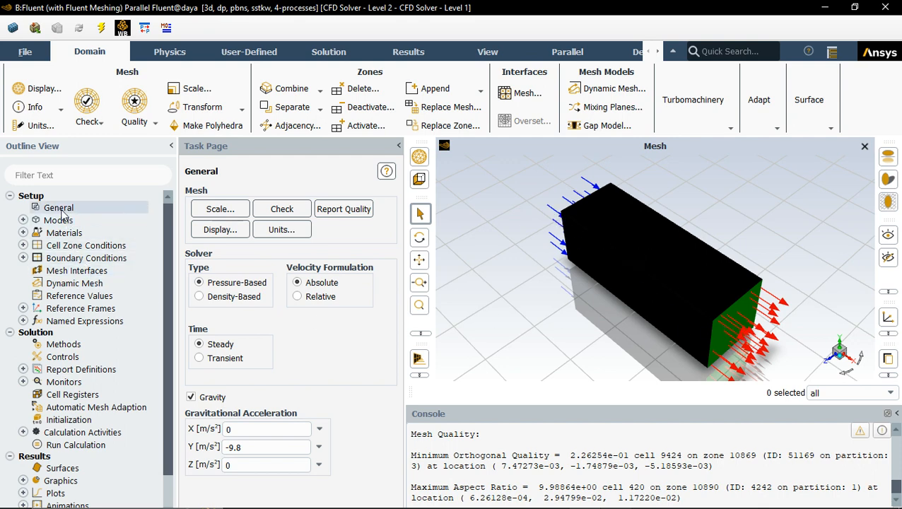
Step: Open the Battery Model settings and review its Model Options and Conductive Zones tabs
{"action": "left_click", "coordinate": [22, 219]}
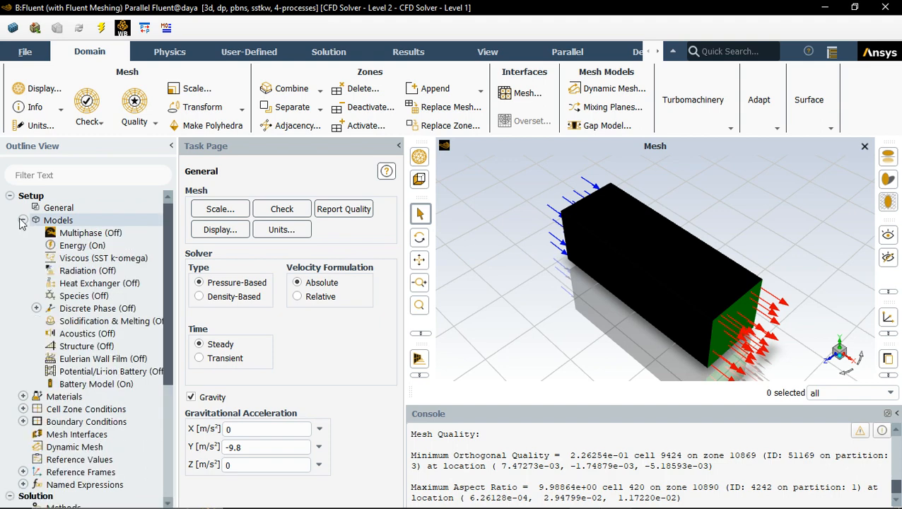
{"action": "double_click", "coordinate": [74, 389]}
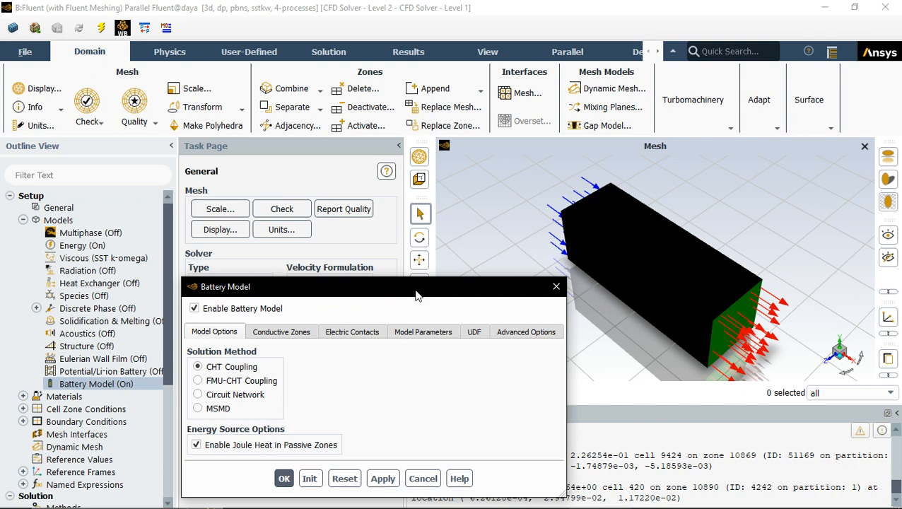
{"action": "left_click_drag", "start_coordinate": [416, 295], "coordinate": [394, 141]}
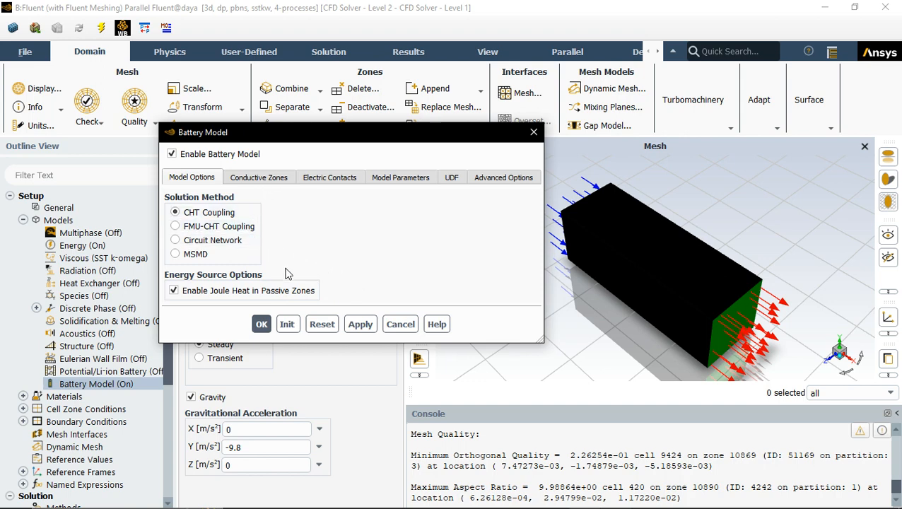
{"action": "left_click", "coordinate": [280, 179]}
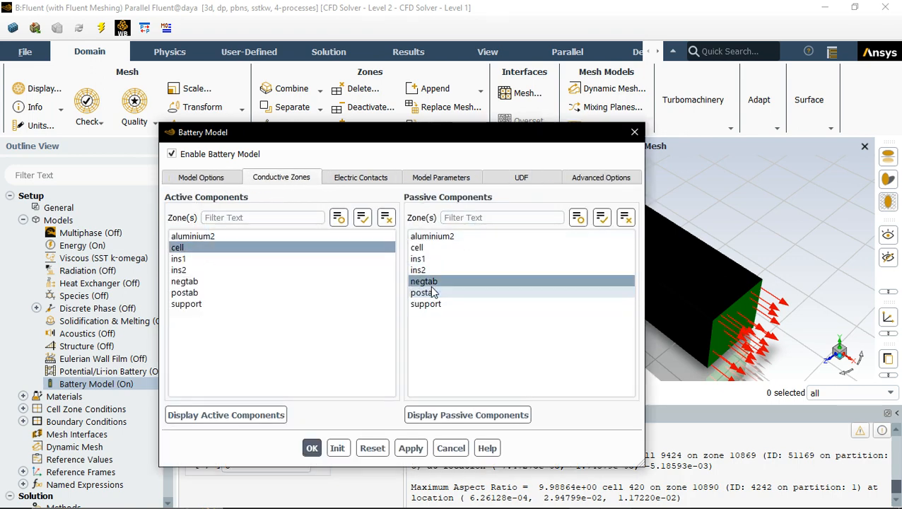
{"action": "left_click", "coordinate": [357, 179]}
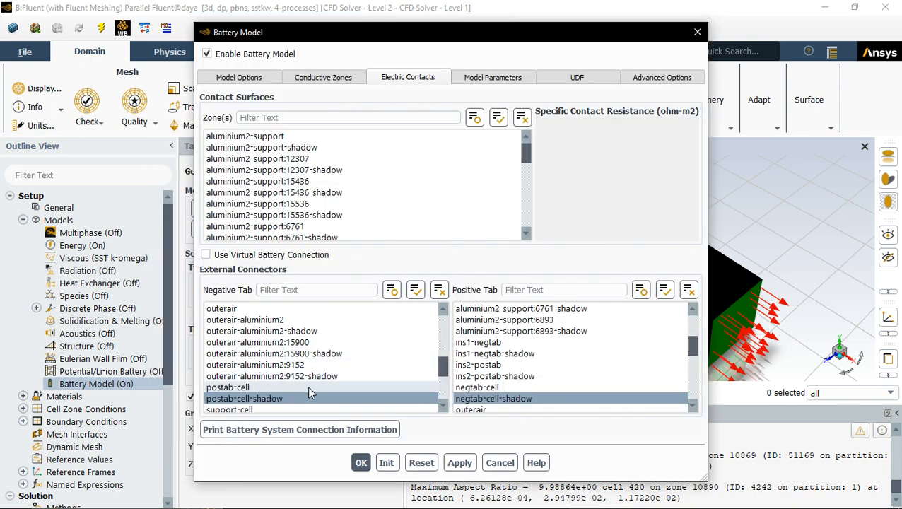
Step: Print the battery system connection information, review the Model Parameters tab, and close the Battery Model dialog
{"action": "left_click", "coordinate": [512, 399]}
{"action": "left_click", "coordinate": [368, 429]}
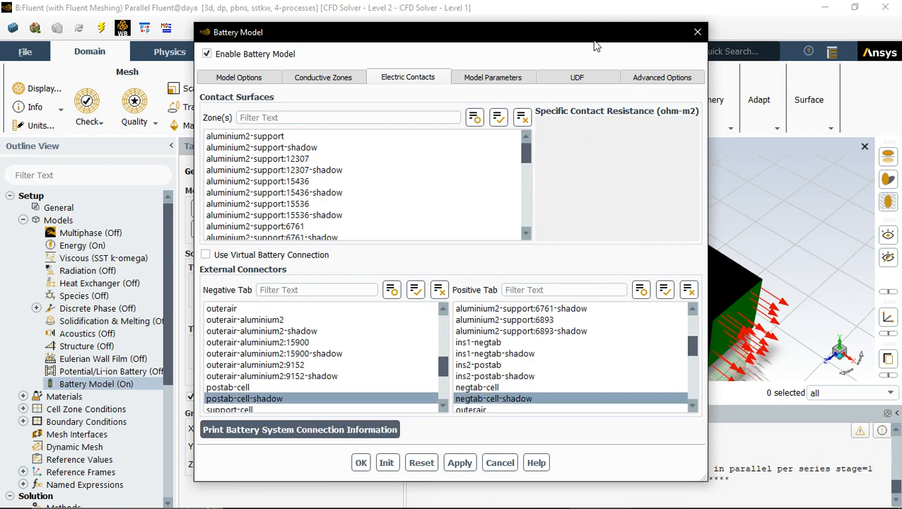
{"action": "left_click_drag", "start_coordinate": [594, 45], "coordinate": [397, 37]}
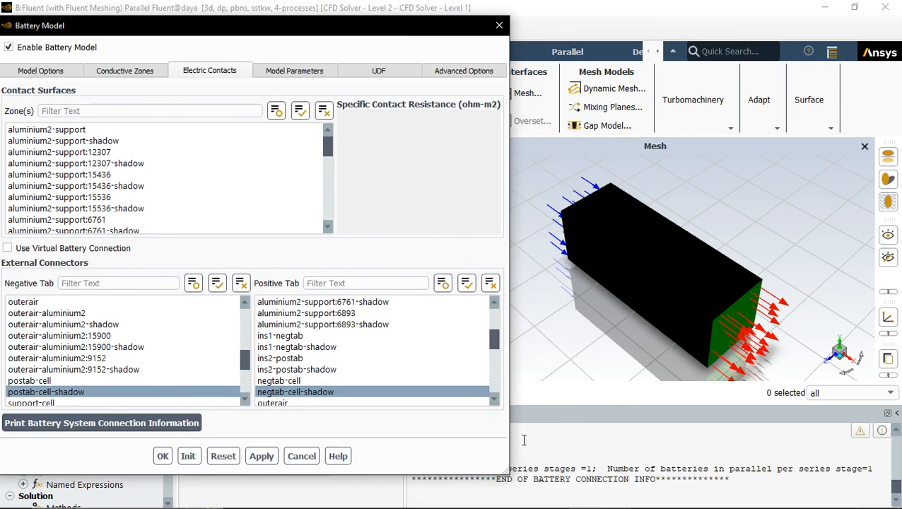
{"action": "left_click_drag", "start_coordinate": [509, 434], "coordinate": [394, 434]}
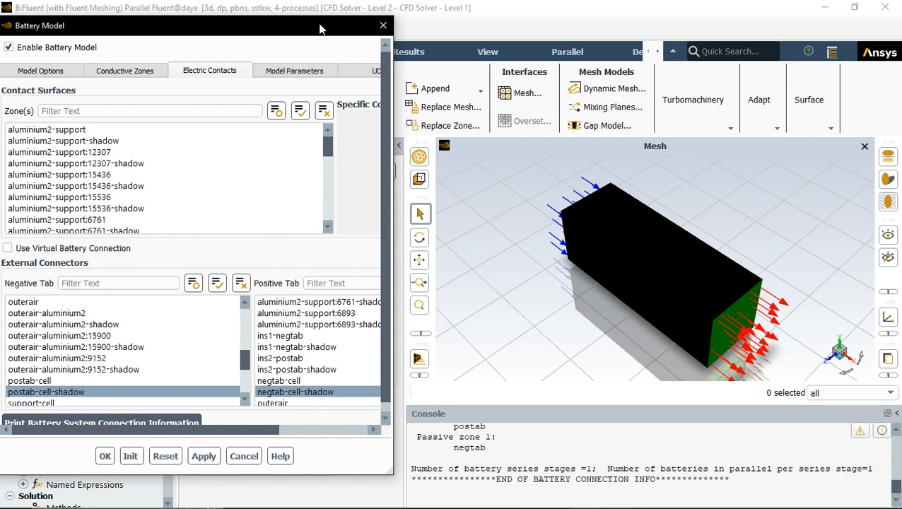
{"action": "left_click_drag", "start_coordinate": [320, 24], "coordinate": [470, 39]}
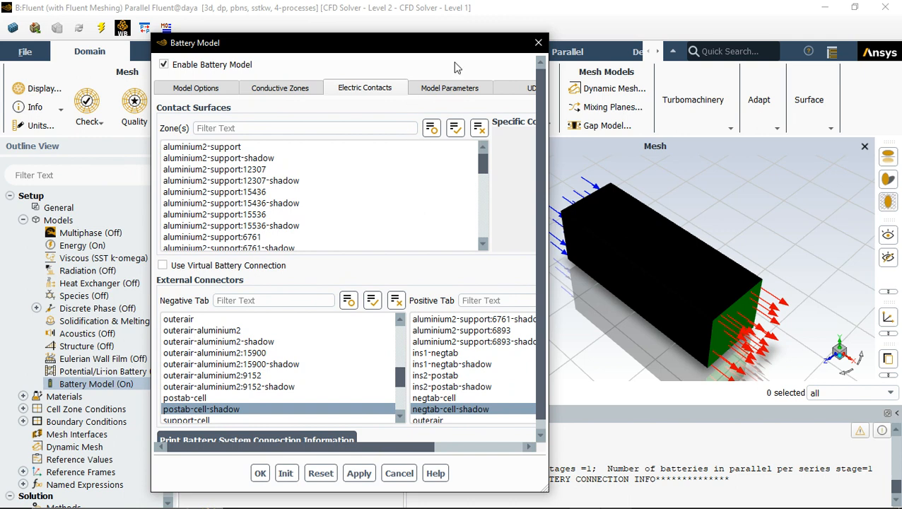
{"action": "left_click", "coordinate": [451, 88]}
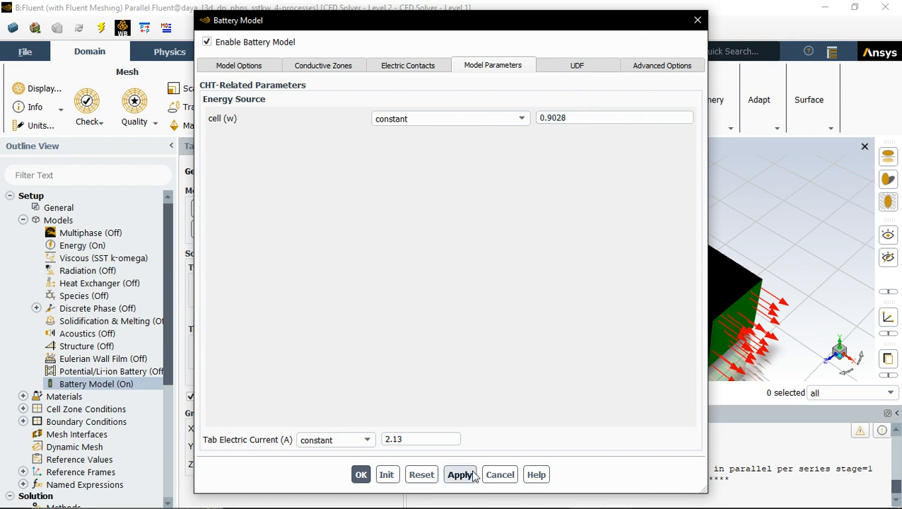
{"action": "left_click", "coordinate": [696, 22]}
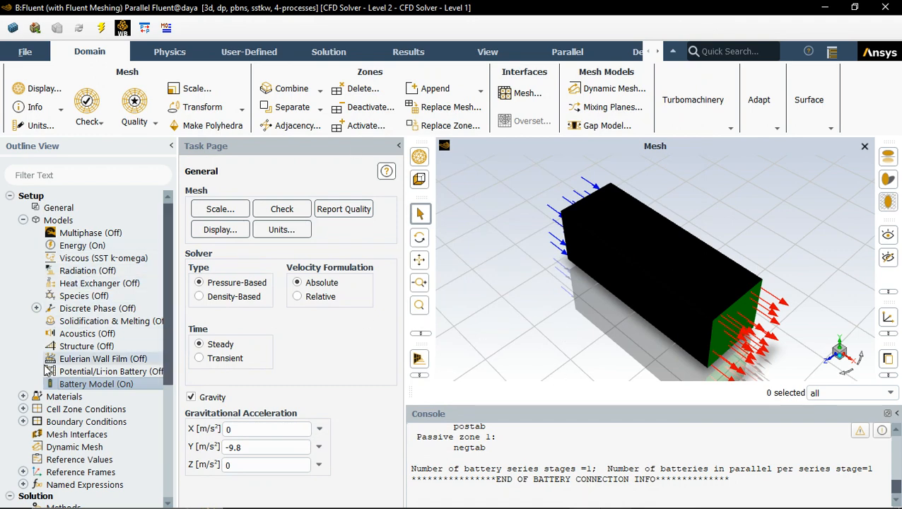
Step: Open the air fluid material's properties for review, close them, and expand the solid materials list
{"action": "scroll", "coordinate": [85, 339], "scroll_direction": "down", "scroll_amount": 2}
{"action": "left_click", "coordinate": [23, 323]}
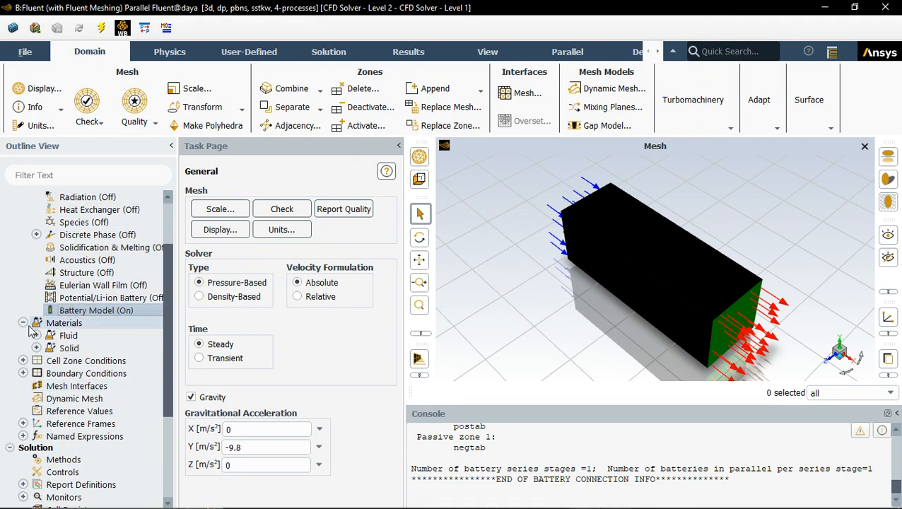
{"action": "left_click", "coordinate": [36, 336]}
{"action": "left_click", "coordinate": [69, 353]}
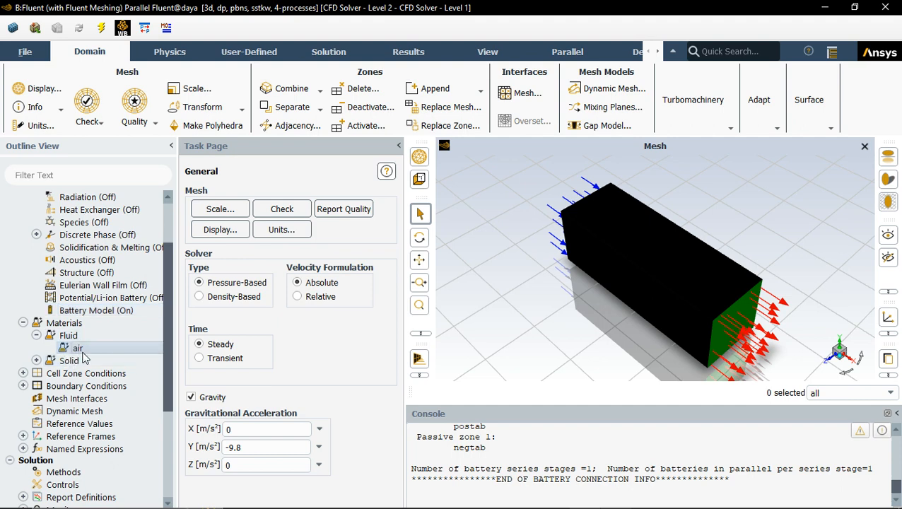
{"action": "double_click", "coordinate": [80, 349]}
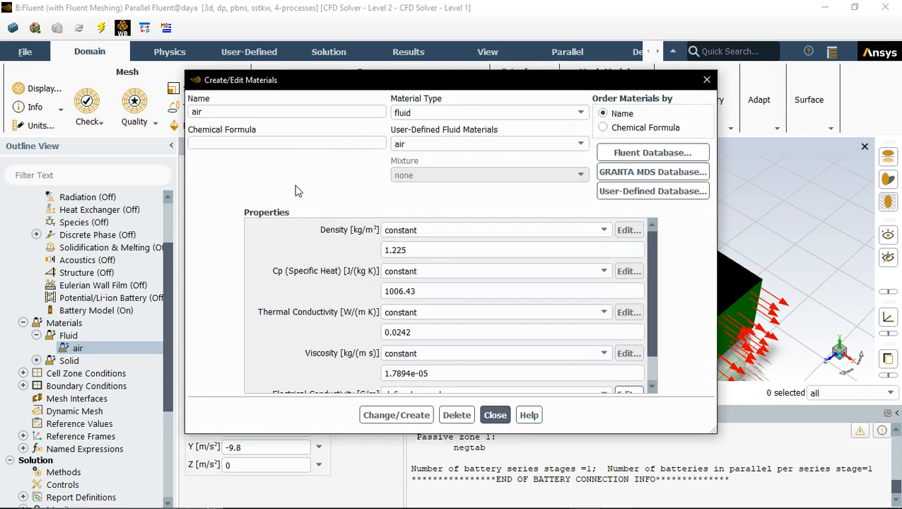
{"action": "scroll", "coordinate": [313, 262], "scroll_direction": "down", "scroll_amount": 1}
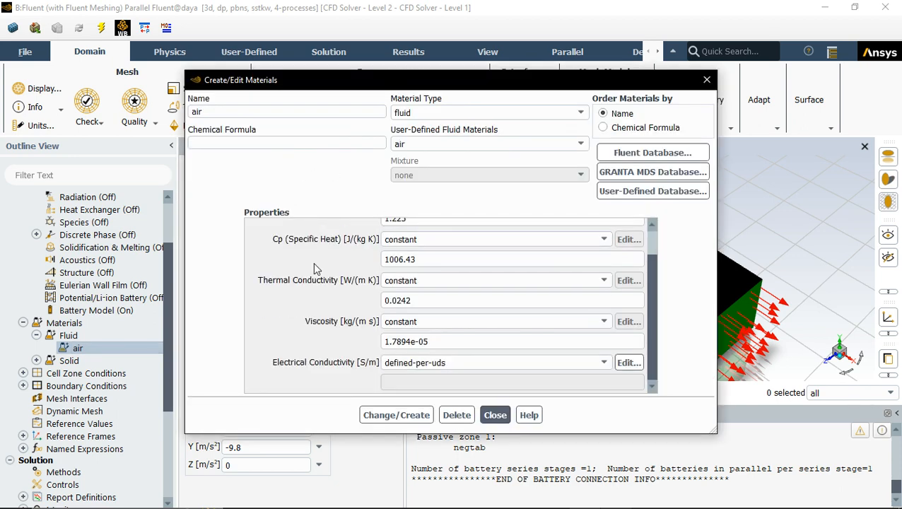
{"action": "scroll", "coordinate": [328, 268], "scroll_direction": "up", "scroll_amount": 1}
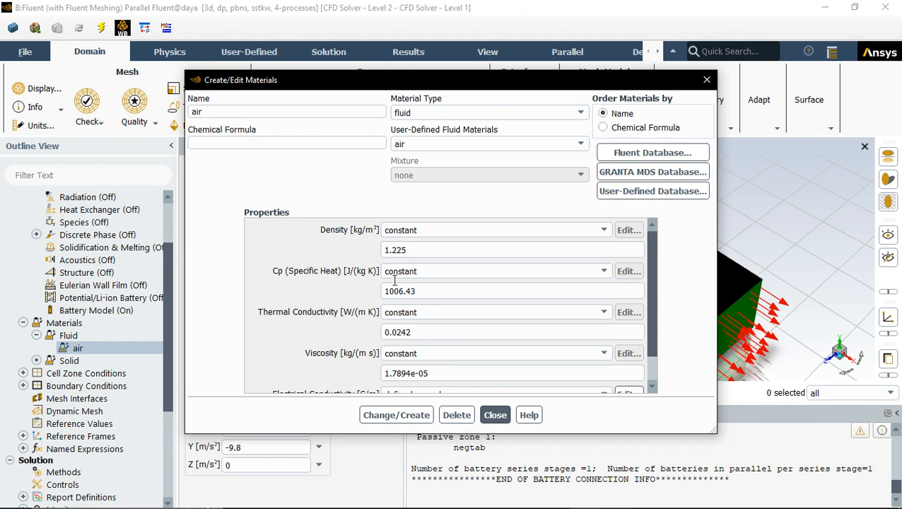
{"action": "scroll", "coordinate": [392, 275], "scroll_direction": "down", "scroll_amount": 1}
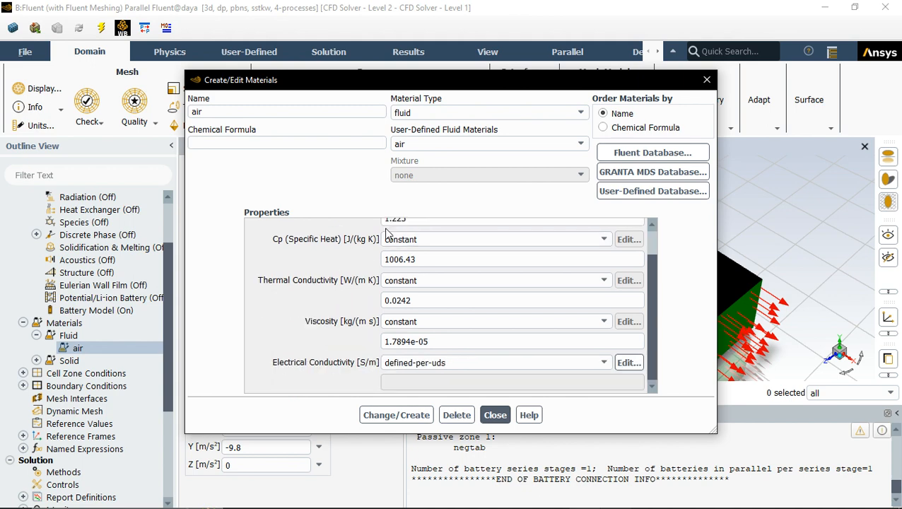
{"action": "left_click", "coordinate": [706, 79]}
{"action": "left_click", "coordinate": [36, 360]}
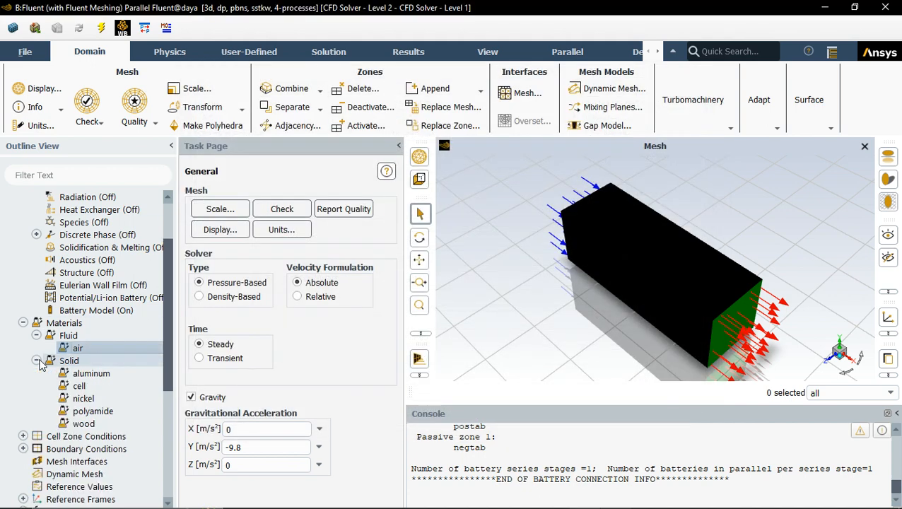
Step: Open the cell and nickel solid material properties for review, closing each dialog
{"action": "left_click", "coordinate": [83, 374]}
{"action": "double_click", "coordinate": [79, 386]}
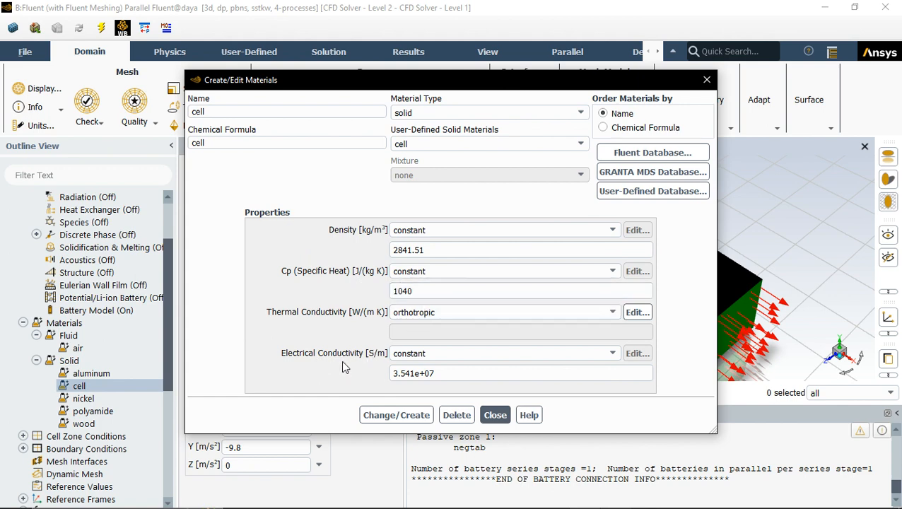
{"action": "left_click", "coordinate": [706, 80]}
{"action": "double_click", "coordinate": [79, 398]}
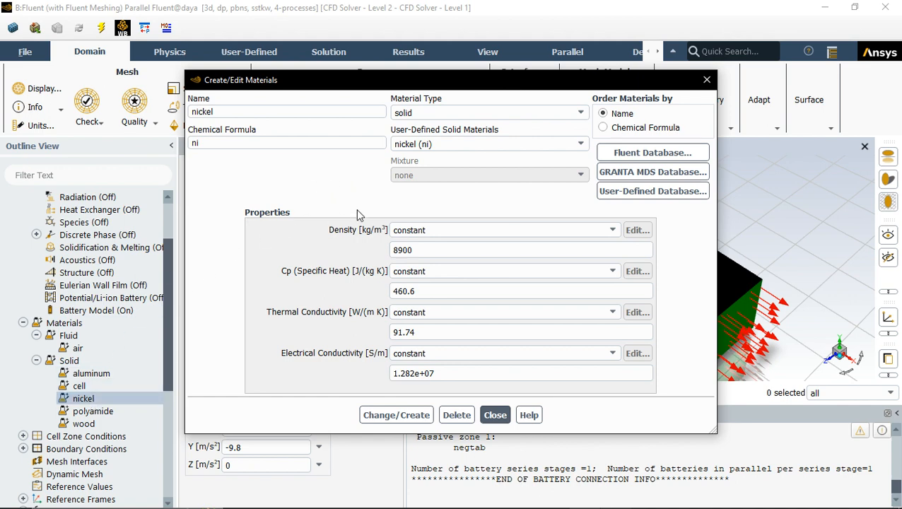
{"action": "left_click", "coordinate": [705, 80]}
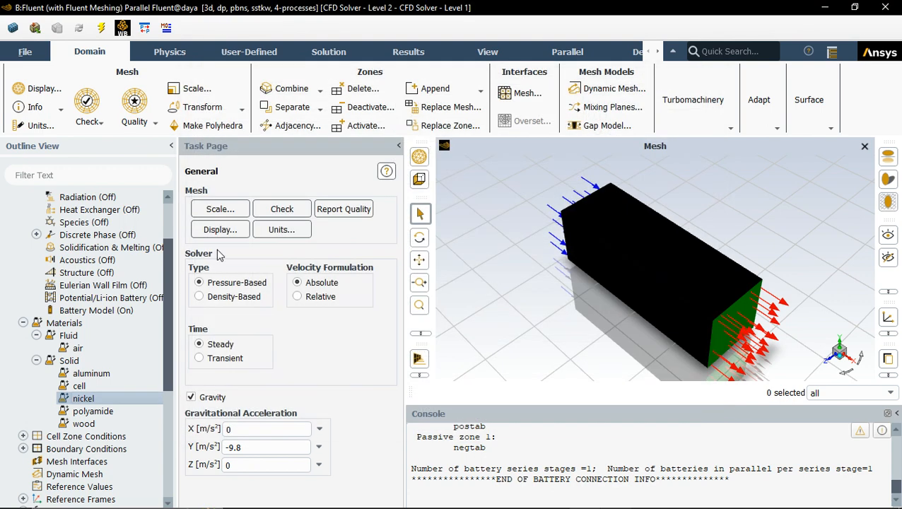
Step: Open the polyamide and wood solid material properties for review, closing each dialog
{"action": "double_click", "coordinate": [88, 400]}
{"action": "double_click", "coordinate": [92, 406]}
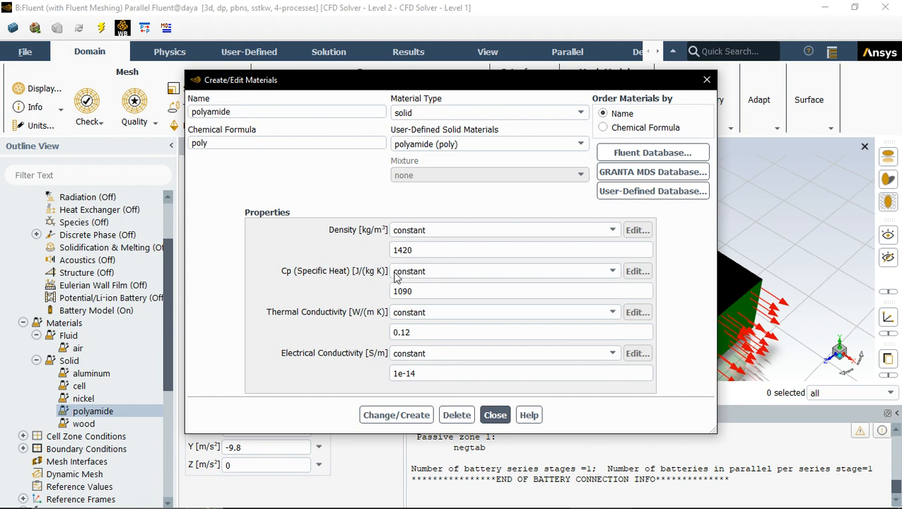
{"action": "left_click", "coordinate": [706, 80]}
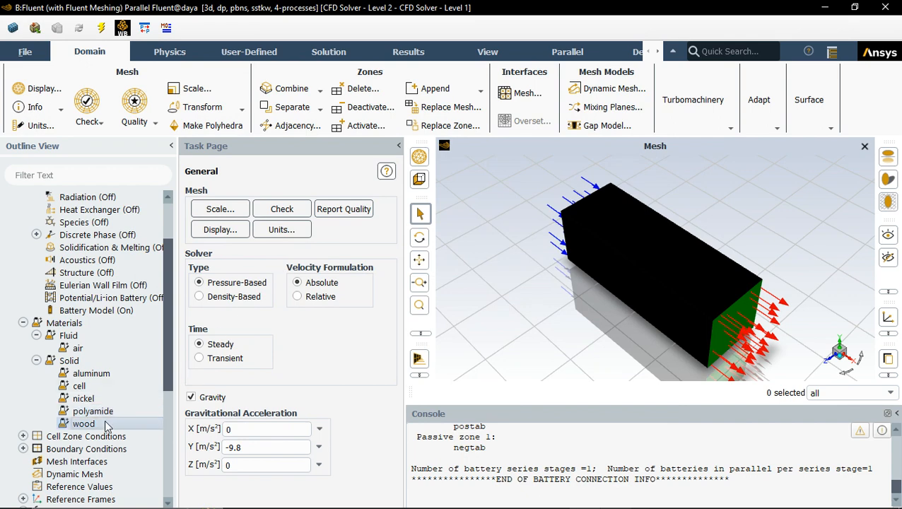
{"action": "double_click", "coordinate": [84, 424]}
{"action": "left_click", "coordinate": [706, 80]}
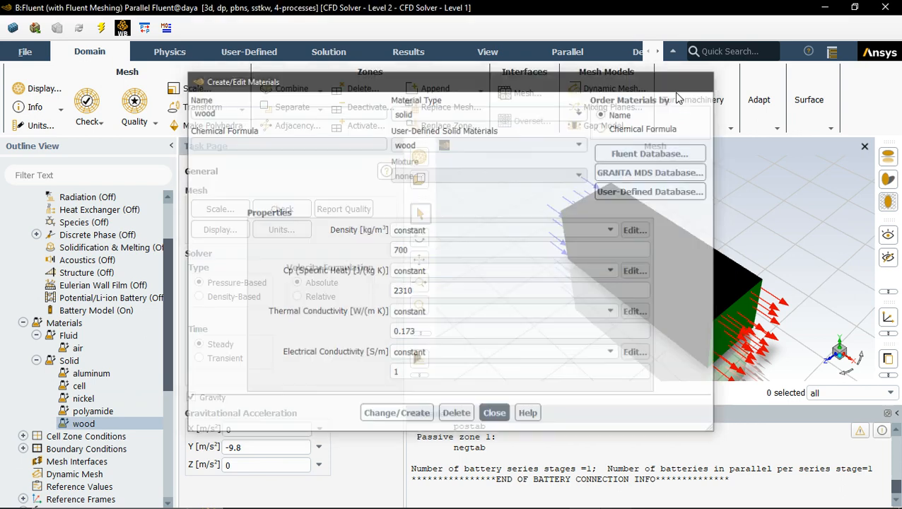
Step: Expand the cell zone conditions to review the fluid and solid zones
{"action": "scroll", "coordinate": [76, 400], "scroll_direction": "down", "scroll_amount": 1}
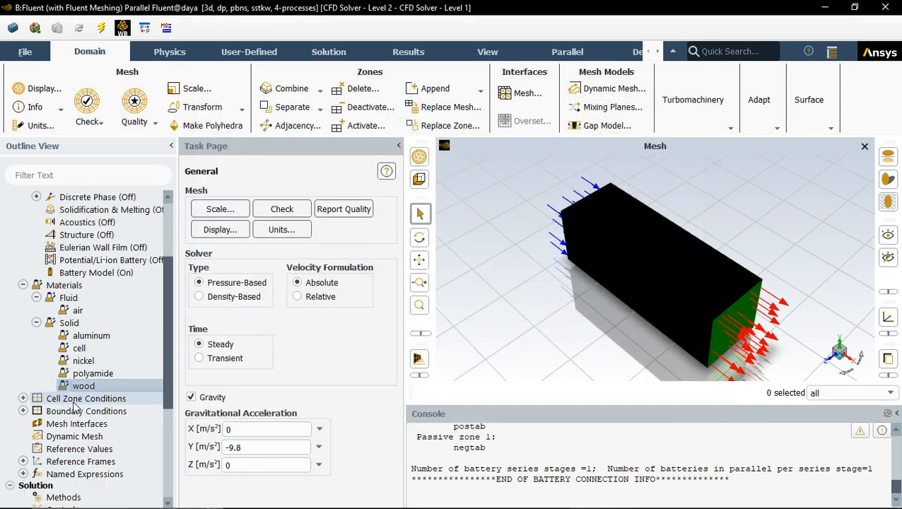
{"action": "left_click", "coordinate": [23, 398]}
{"action": "left_click", "coordinate": [36, 411]}
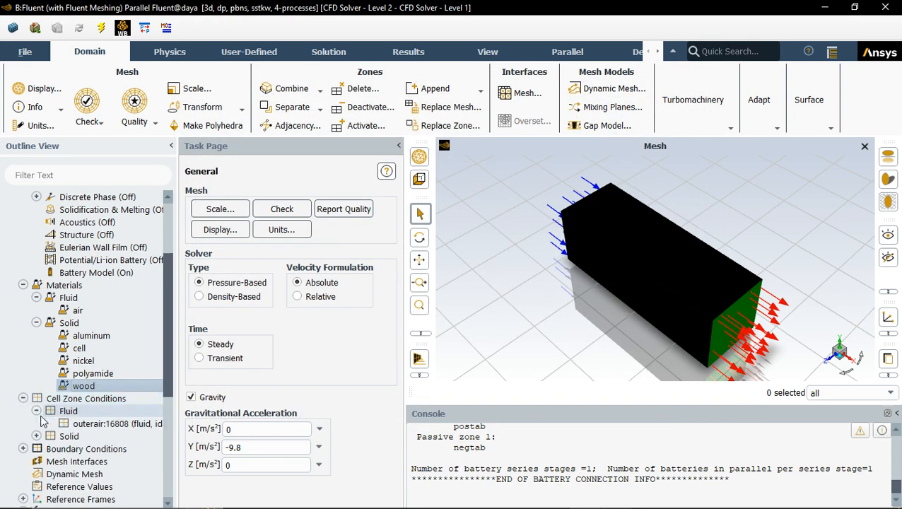
{"action": "left_click", "coordinate": [37, 436]}
{"action": "scroll", "coordinate": [113, 283], "scroll_direction": "down", "scroll_amount": 4}
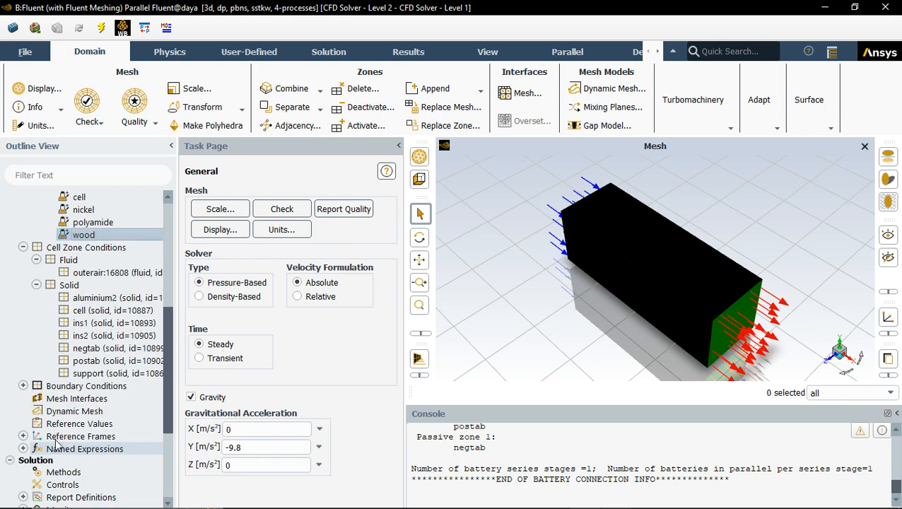
{"action": "left_click", "coordinate": [99, 272]}
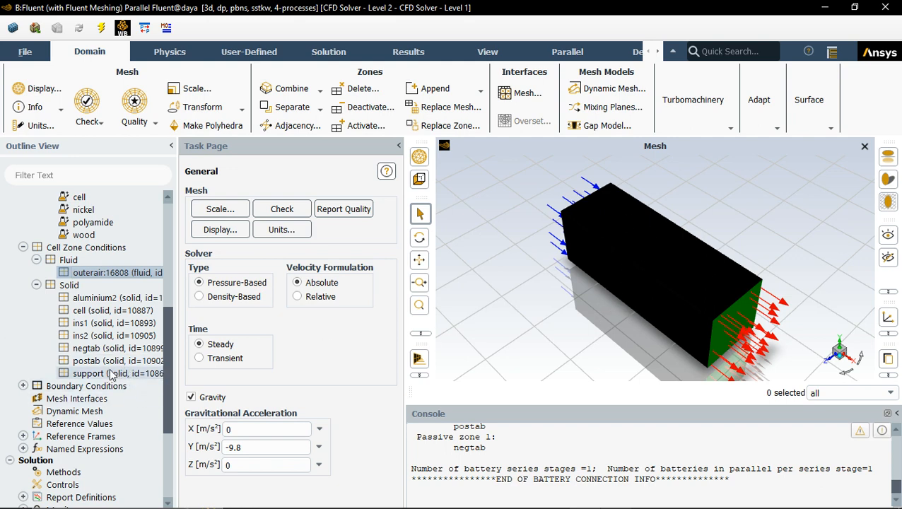
Step: Open the inlet velocity boundary settings, review its Momentum and Thermal tabs, and close it
{"action": "left_click", "coordinate": [24, 386]}
{"action": "scroll", "coordinate": [60, 401], "scroll_direction": "down", "scroll_amount": 1}
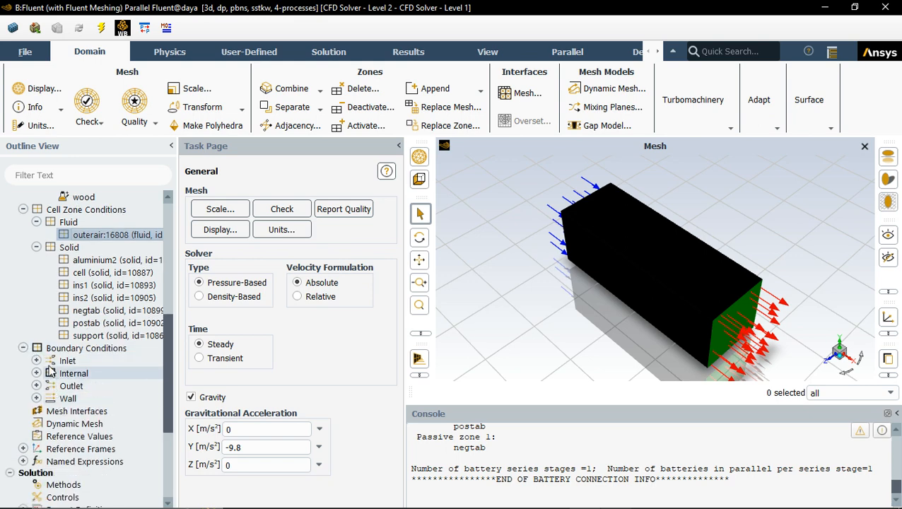
{"action": "double_click", "coordinate": [67, 360]}
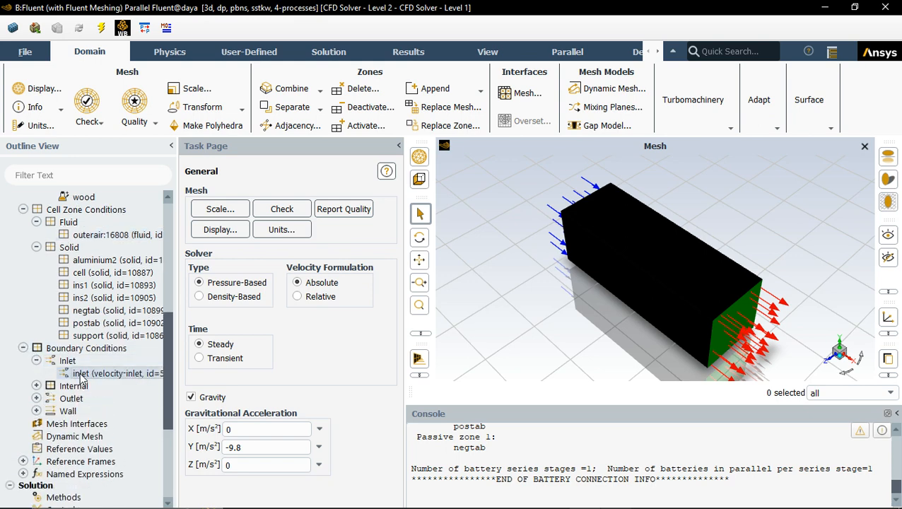
{"action": "left_click", "coordinate": [81, 373]}
{"action": "double_click", "coordinate": [80, 373]}
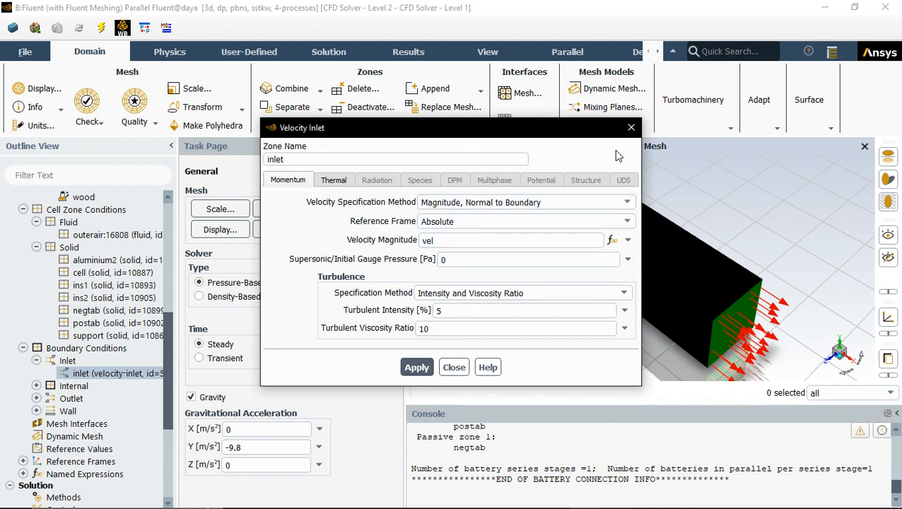
{"action": "left_click", "coordinate": [342, 182]}
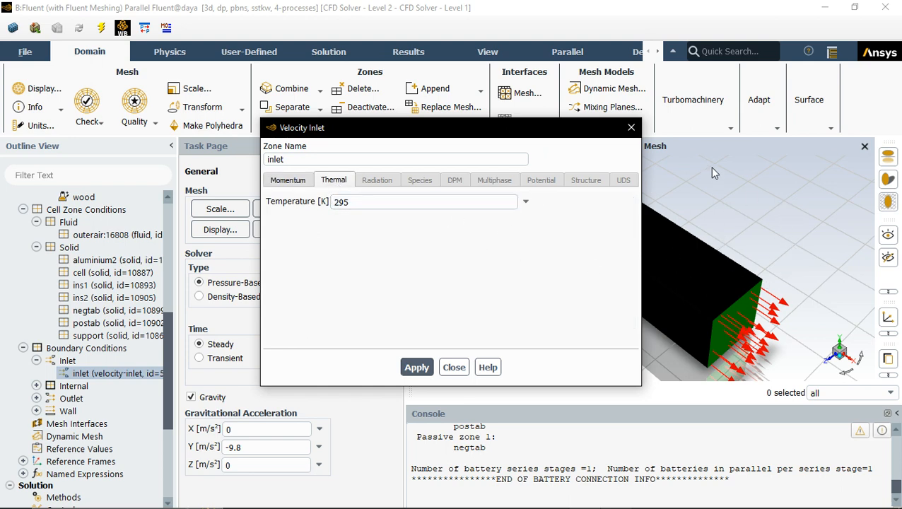
{"action": "left_click", "coordinate": [631, 128]}
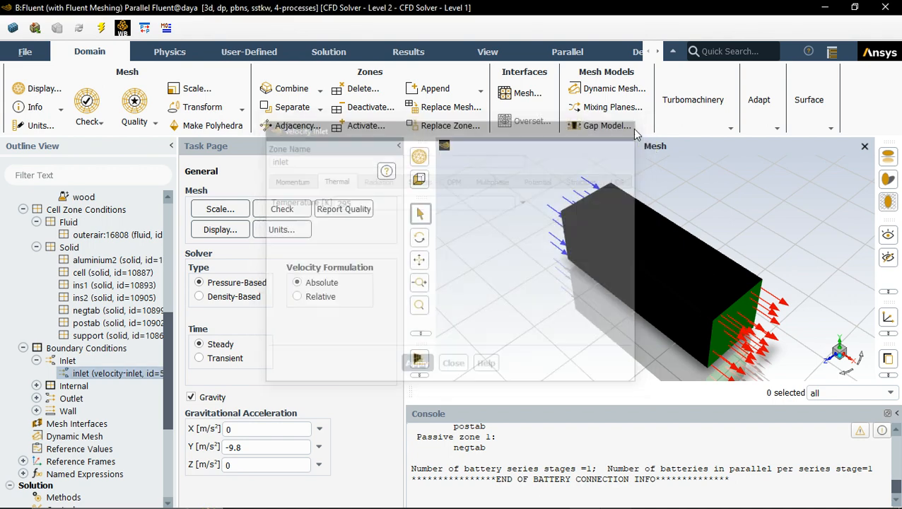
Step: Expand the internal and outlet boundaries, open the pressure outlet settings, review its Thermal and Momentum tabs, and close it
{"action": "left_click", "coordinate": [36, 386]}
{"action": "scroll", "coordinate": [46, 367], "scroll_direction": "down", "scroll_amount": 3}
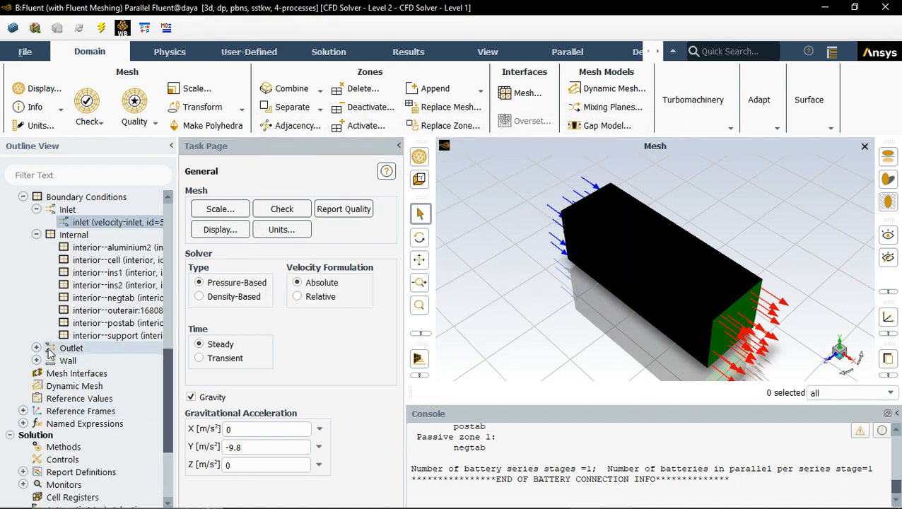
{"action": "left_click", "coordinate": [37, 348]}
{"action": "left_click", "coordinate": [93, 361]}
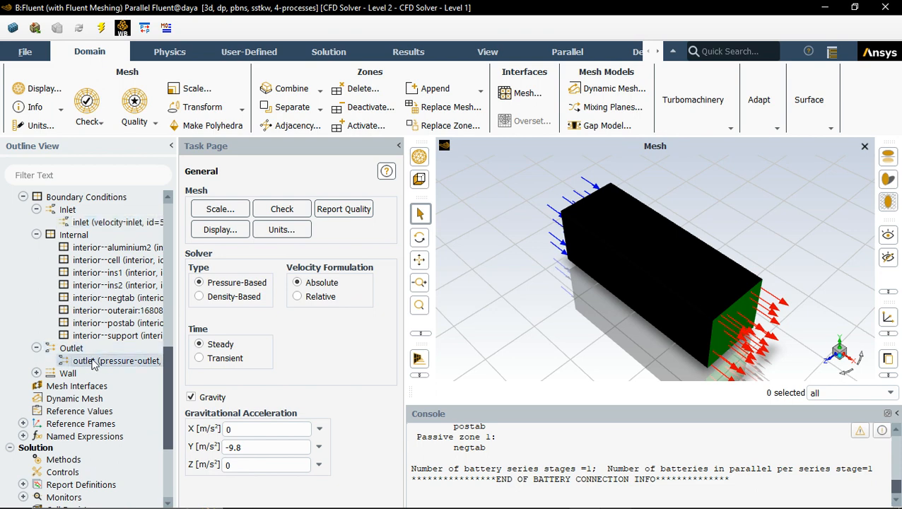
{"action": "left_click", "coordinate": [93, 362]}
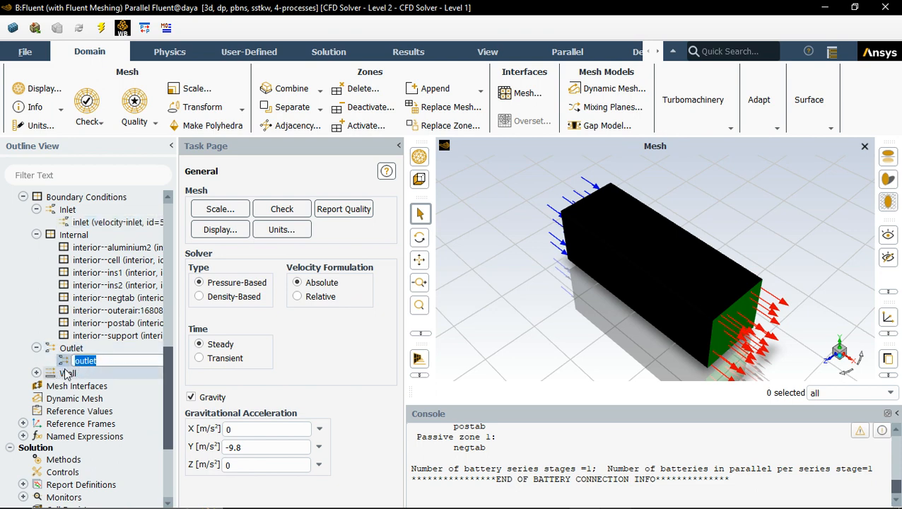
{"action": "left_click", "coordinate": [338, 392]}
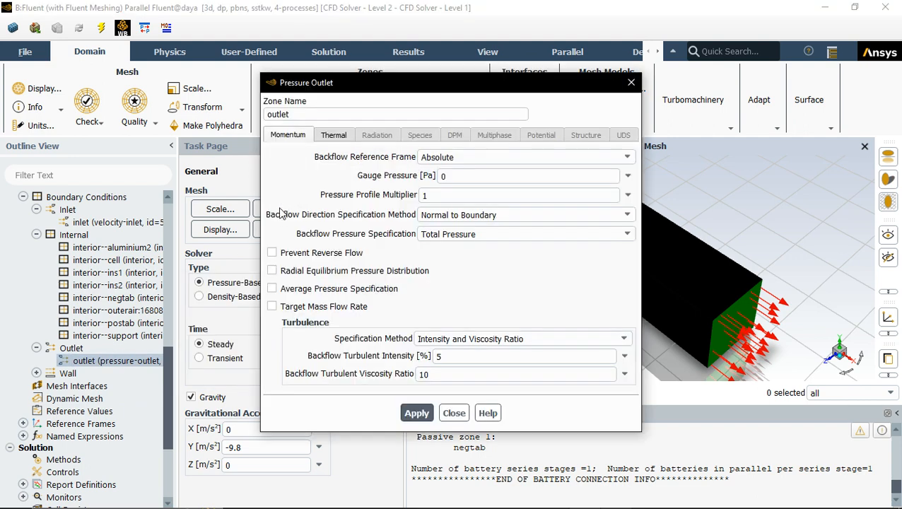
{"action": "left_click", "coordinate": [326, 139]}
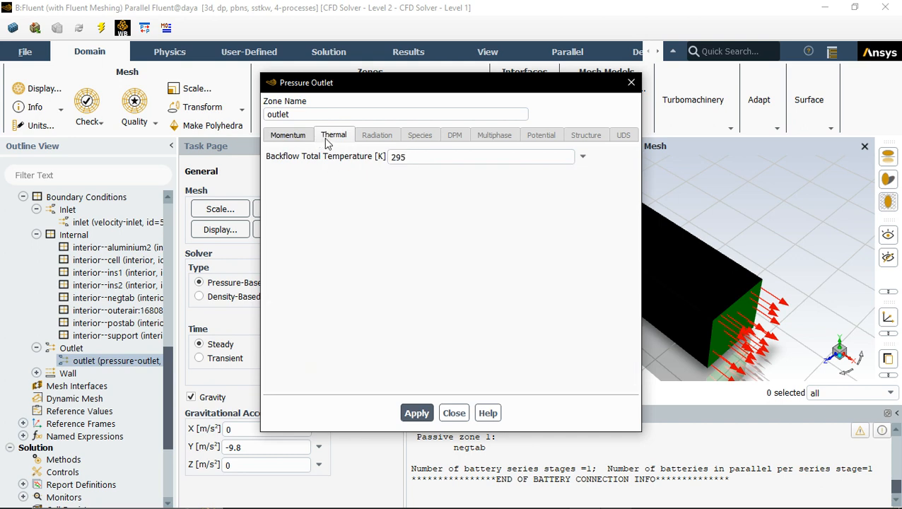
{"action": "left_click", "coordinate": [306, 141]}
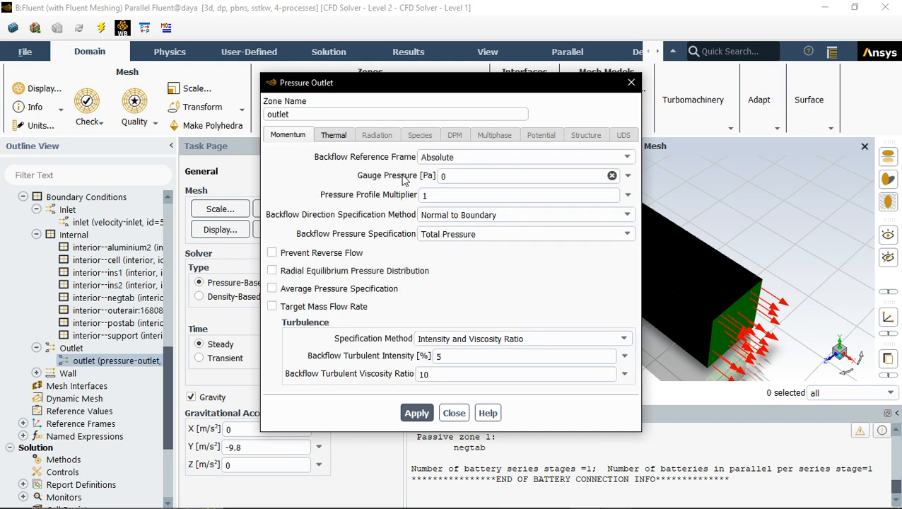
{"action": "left_click", "coordinate": [629, 80]}
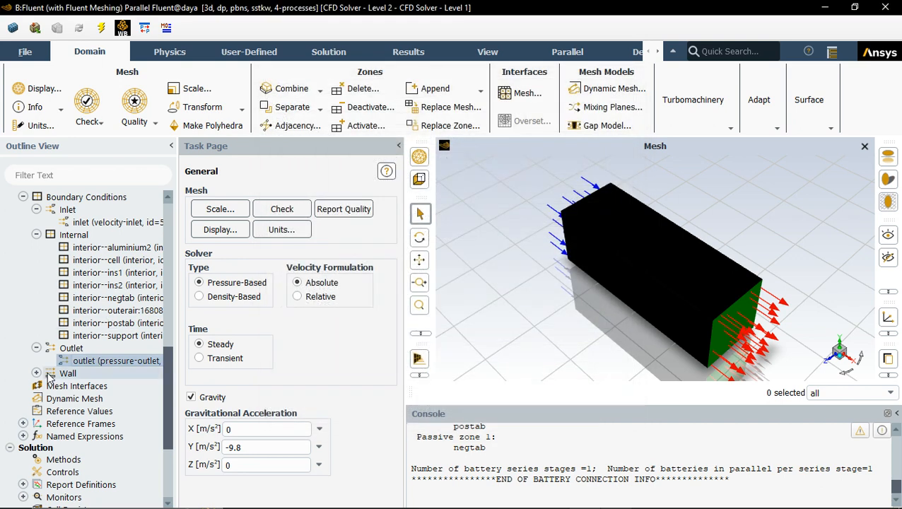
Step: Browse the wall boundary list and expand the report definitions
{"action": "left_click", "coordinate": [36, 372]}
{"action": "scroll", "coordinate": [43, 381], "scroll_direction": "down", "scroll_amount": 15}
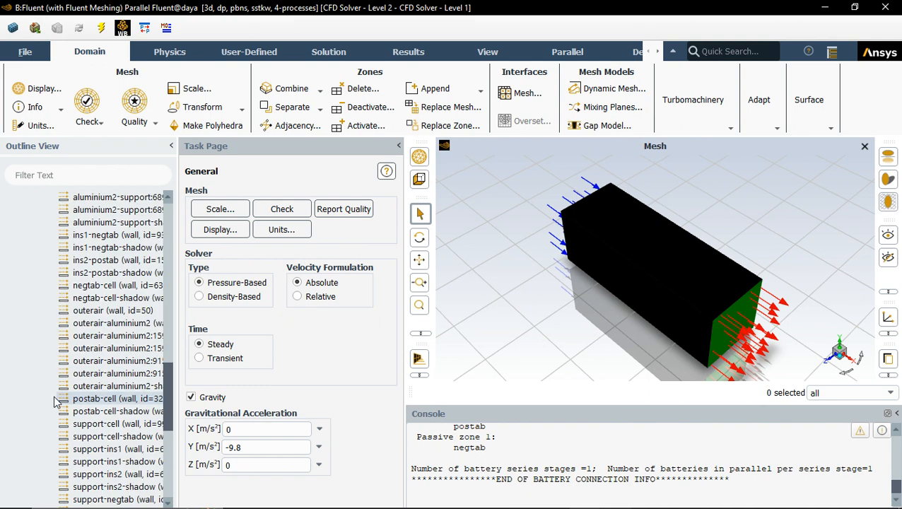
{"action": "scroll", "coordinate": [55, 401], "scroll_direction": "up", "scroll_amount": 1}
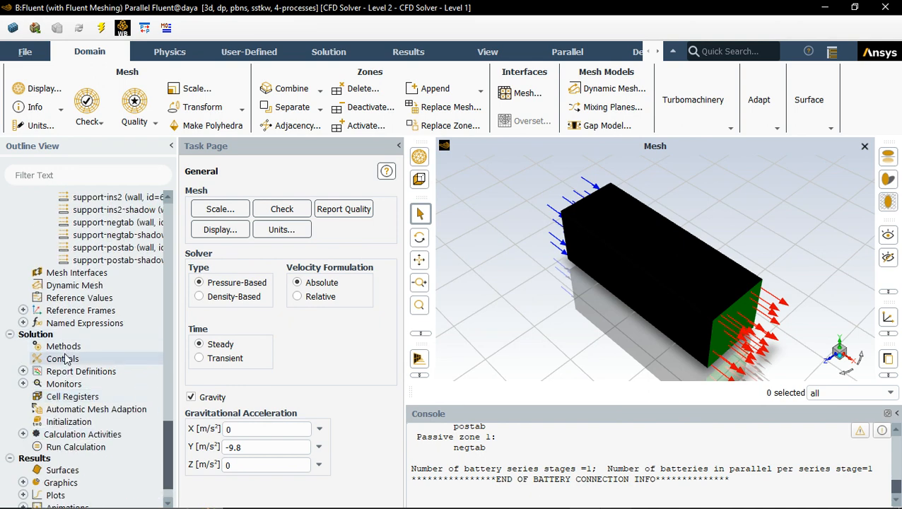
{"action": "left_click", "coordinate": [24, 311]}
{"action": "left_click", "coordinate": [23, 310]}
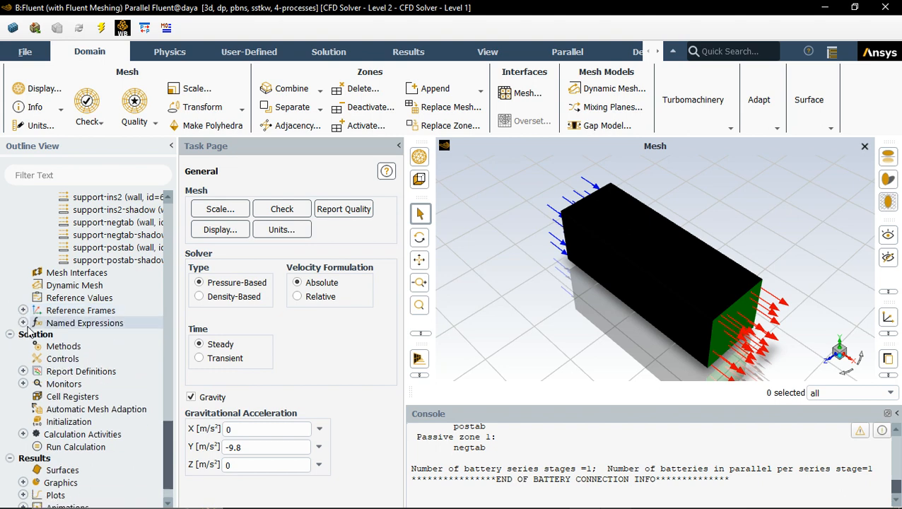
{"action": "left_click", "coordinate": [23, 371]}
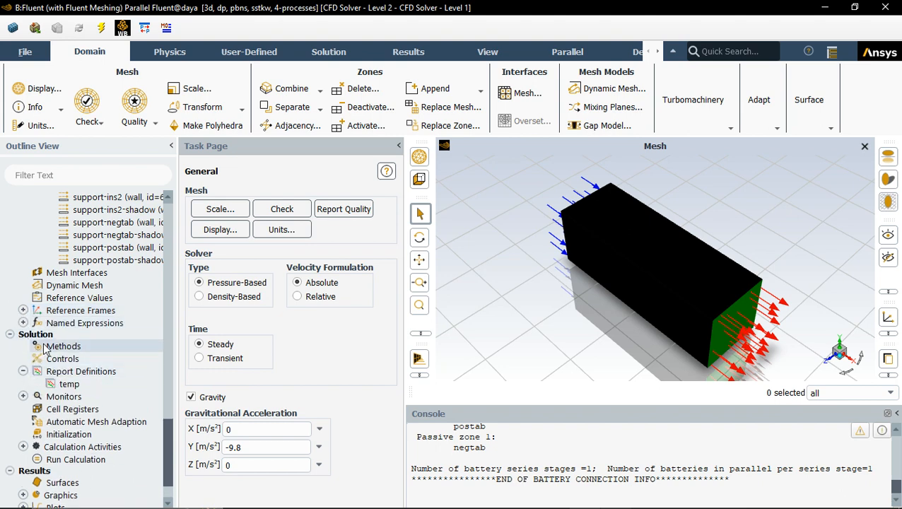
Step: Open the temp volume report definition, review its selected cell zones, and close it
{"action": "double_click", "coordinate": [67, 385]}
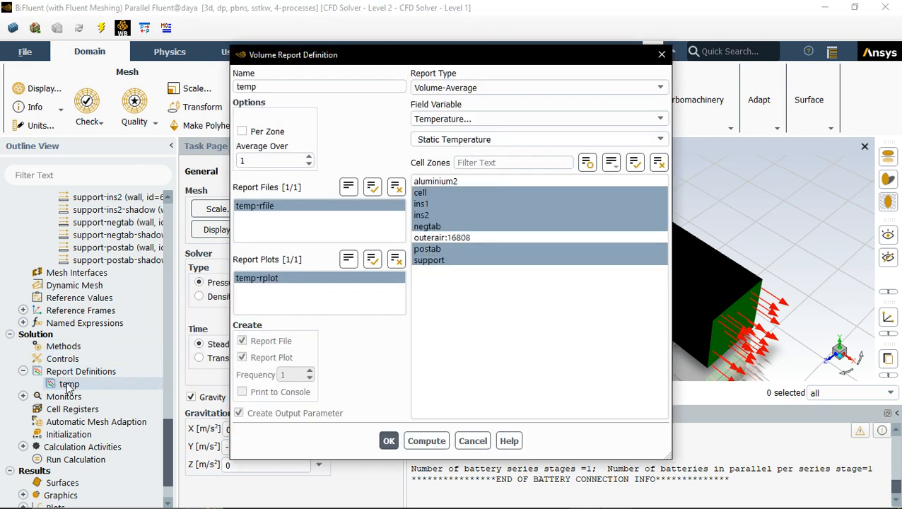
{"action": "left_click", "coordinate": [453, 202]}
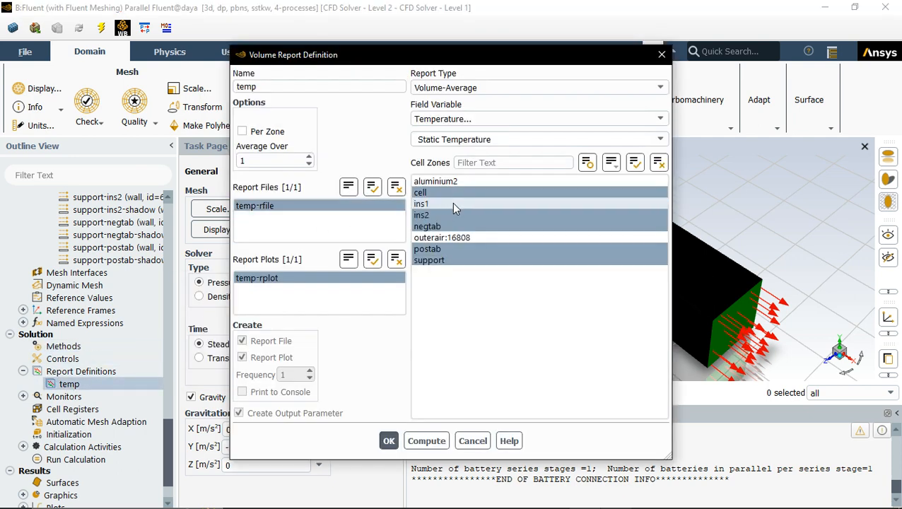
{"action": "left_click", "coordinate": [450, 212]}
{"action": "left_click", "coordinate": [451, 215]}
{"action": "left_click", "coordinate": [452, 260]}
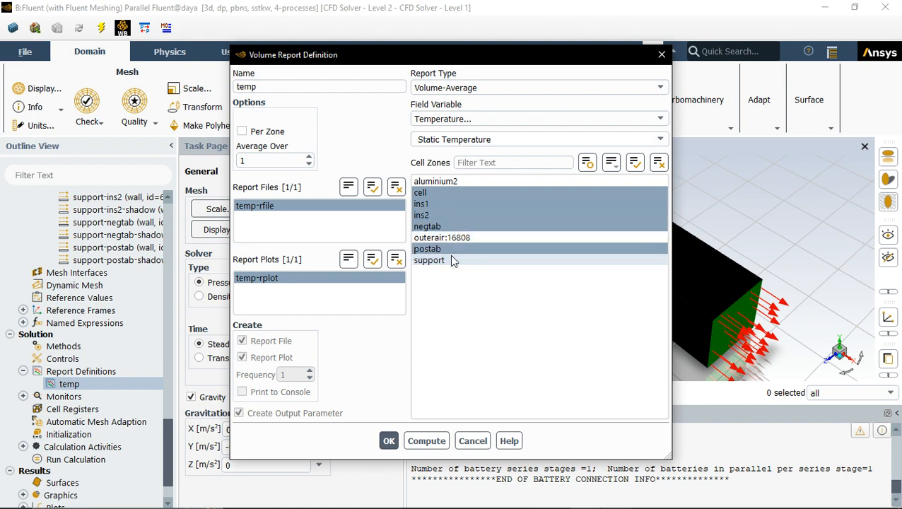
{"action": "left_click", "coordinate": [460, 259]}
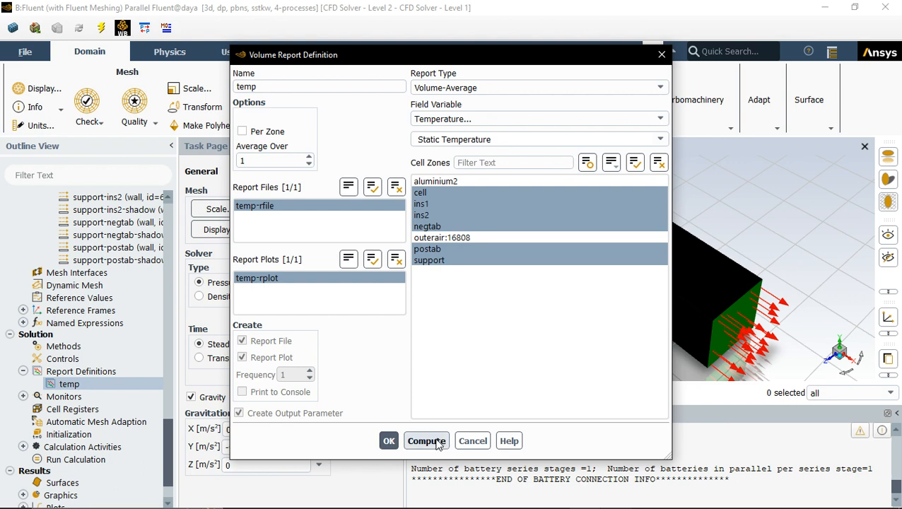
{"action": "left_click", "coordinate": [661, 56]}
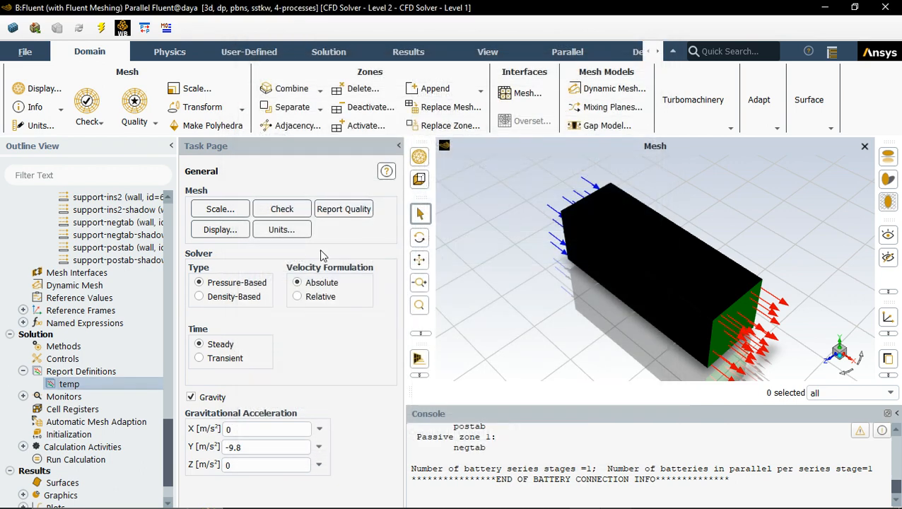
Step: Review the solution initialization method and open the calculation activities settings
{"action": "scroll", "coordinate": [65, 428], "scroll_direction": "down", "scroll_amount": 2}
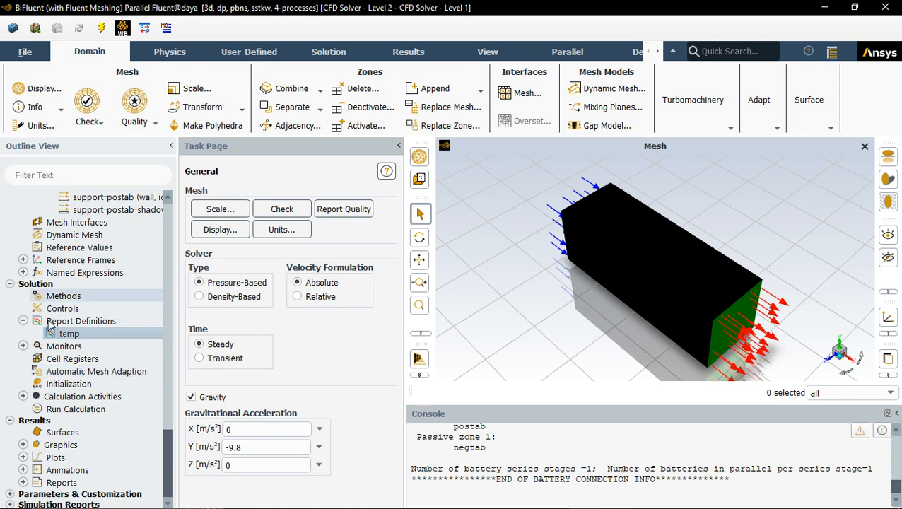
{"action": "left_click", "coordinate": [69, 384]}
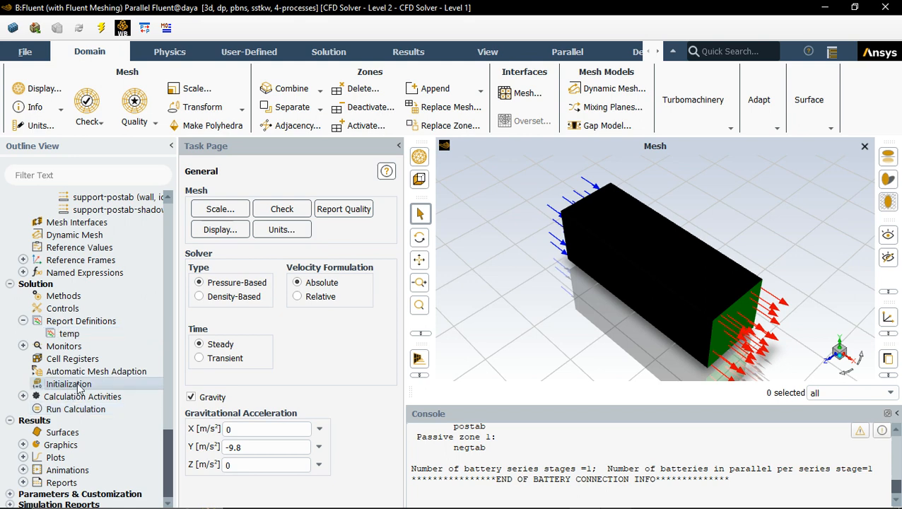
{"action": "left_click", "coordinate": [77, 384]}
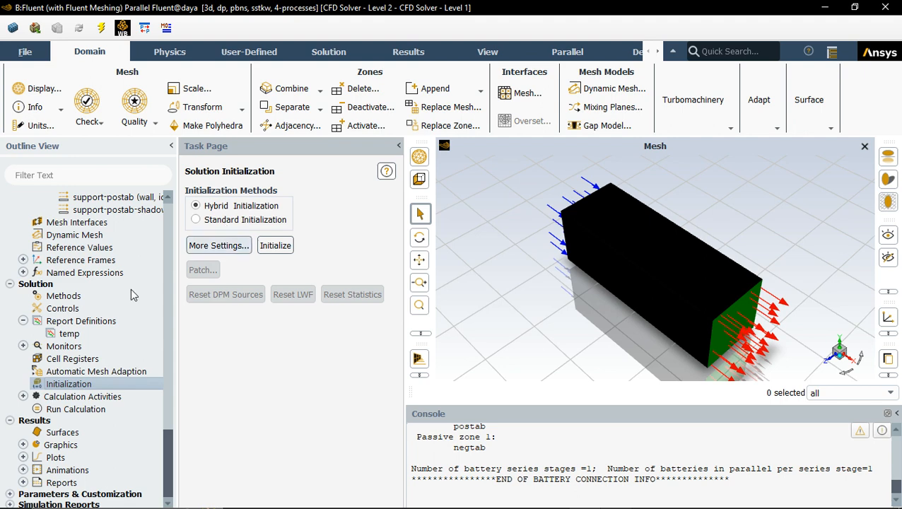
{"action": "double_click", "coordinate": [59, 396]}
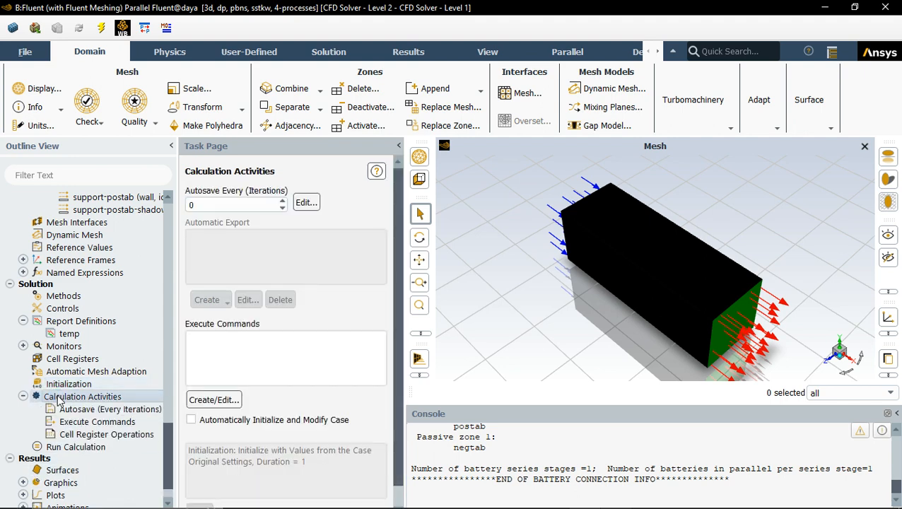
Step: Open the run calculation settings, check the case, and try to start the calculation, dismissing the initialization prompt
{"action": "left_click", "coordinate": [74, 445]}
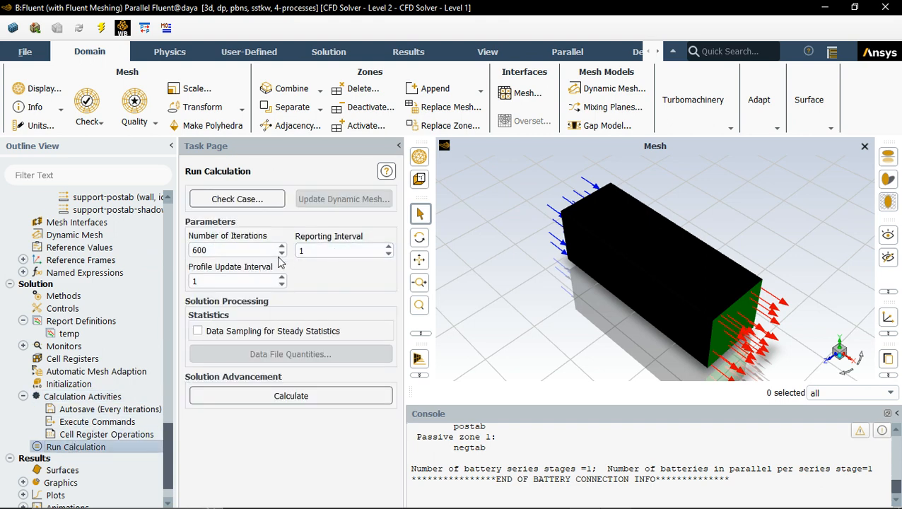
{"action": "left_click", "coordinate": [240, 200]}
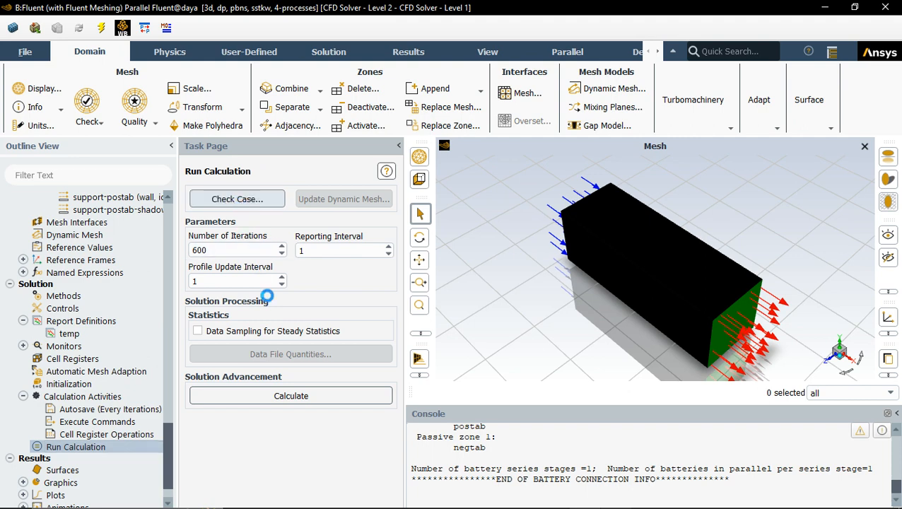
{"action": "left_click", "coordinate": [523, 280]}
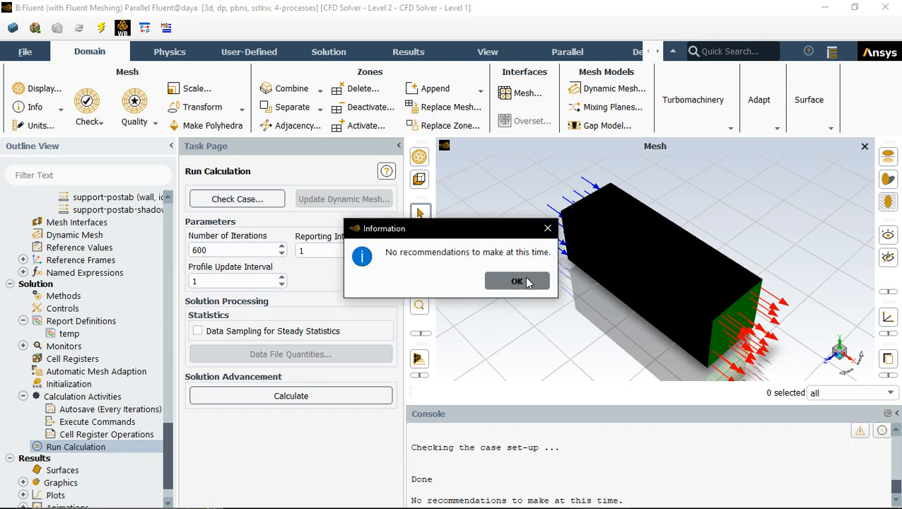
{"action": "left_click", "coordinate": [332, 397]}
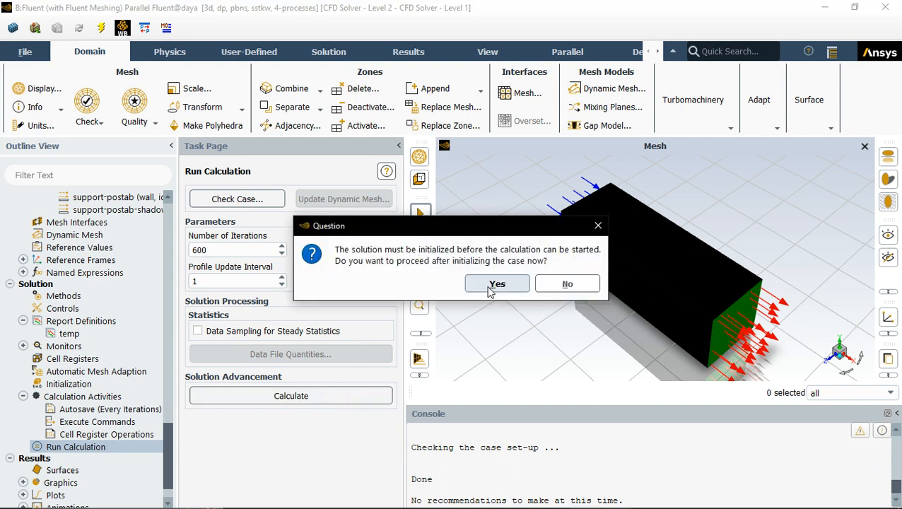
{"action": "left_click", "coordinate": [597, 226]}
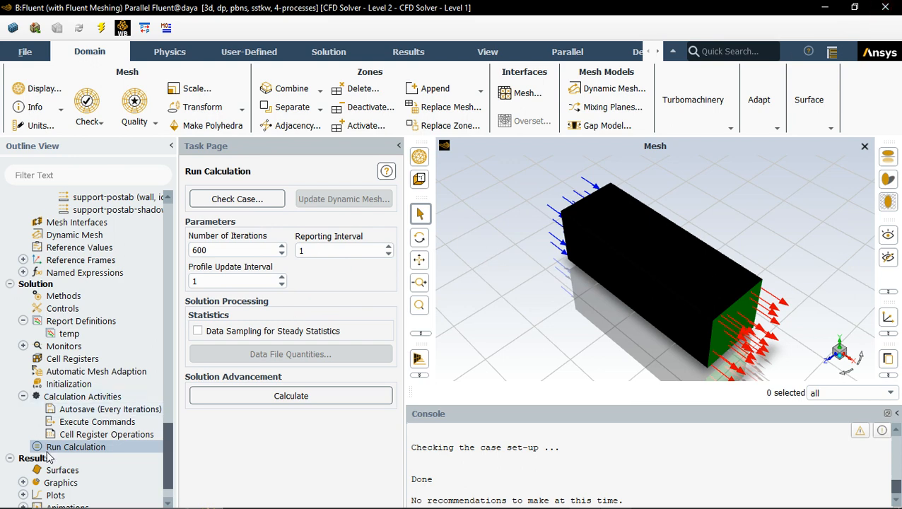
Step: Expand the Graphics, Plots, Animations and Reports branches under Results in the outline tree
{"action": "scroll", "coordinate": [42, 453], "scroll_direction": "down", "scroll_amount": 1}
{"action": "left_click", "coordinate": [23, 444]}
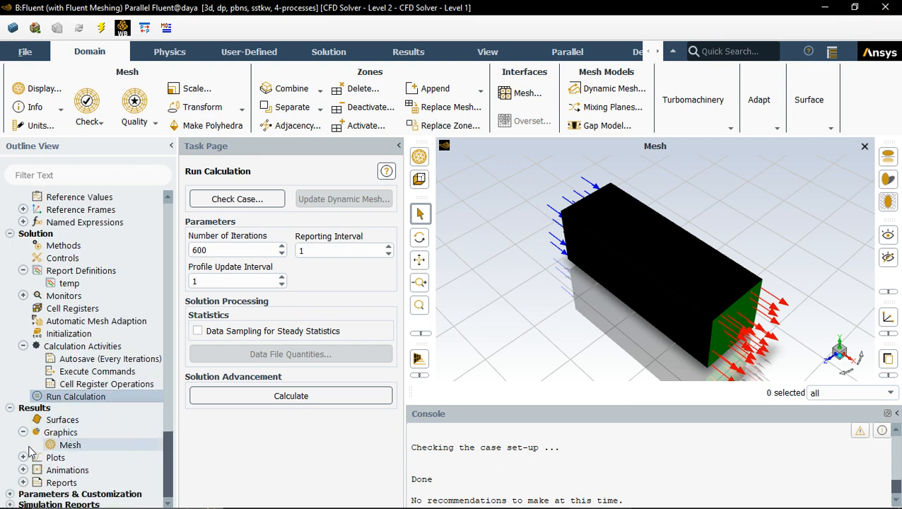
{"action": "left_click", "coordinate": [26, 454]}
{"action": "scroll", "coordinate": [27, 461], "scroll_direction": "down", "scroll_amount": 1}
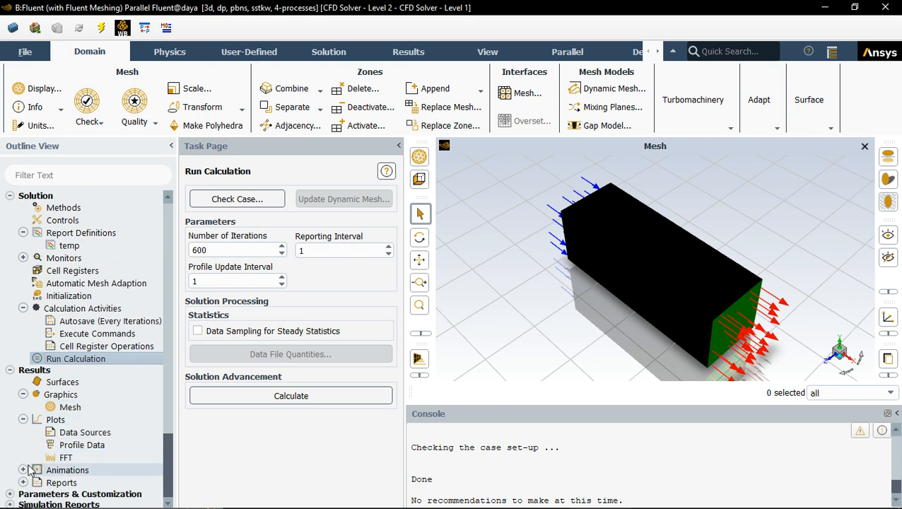
{"action": "left_click", "coordinate": [26, 467]}
{"action": "scroll", "coordinate": [28, 485], "scroll_direction": "down", "scroll_amount": 1}
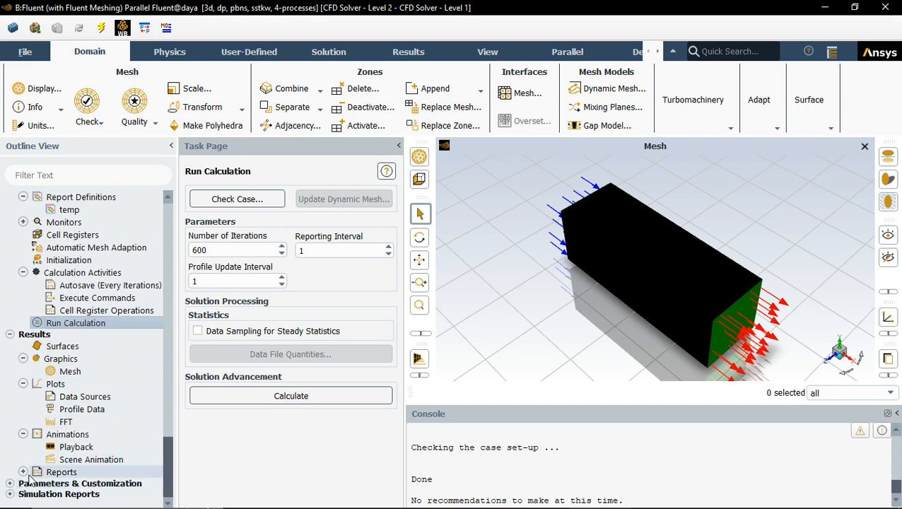
{"action": "left_click", "coordinate": [23, 472]}
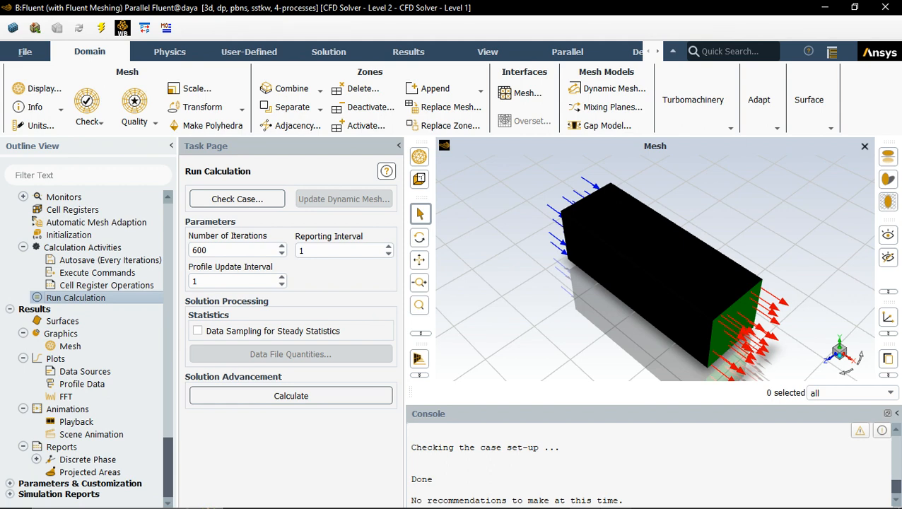
Step: Quit Fluent, confirming the exit, and select the Solution cell of the Fluent system in the project schematic
{"action": "left_click", "coordinate": [885, 8]}
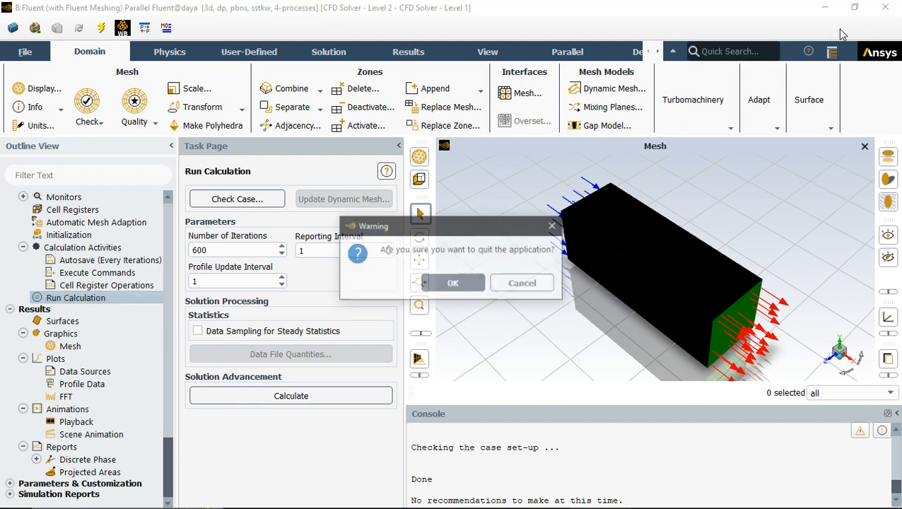
{"action": "left_click", "coordinate": [453, 283]}
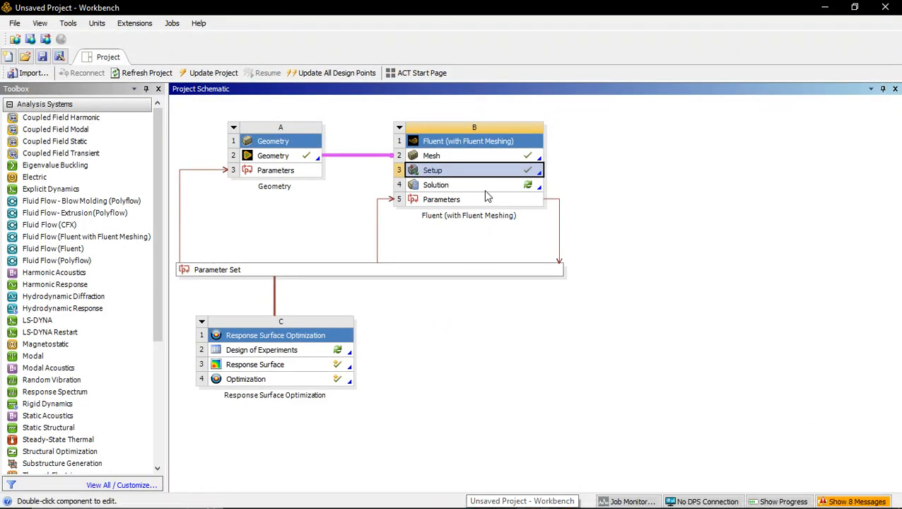
{"action": "left_click", "coordinate": [450, 186]}
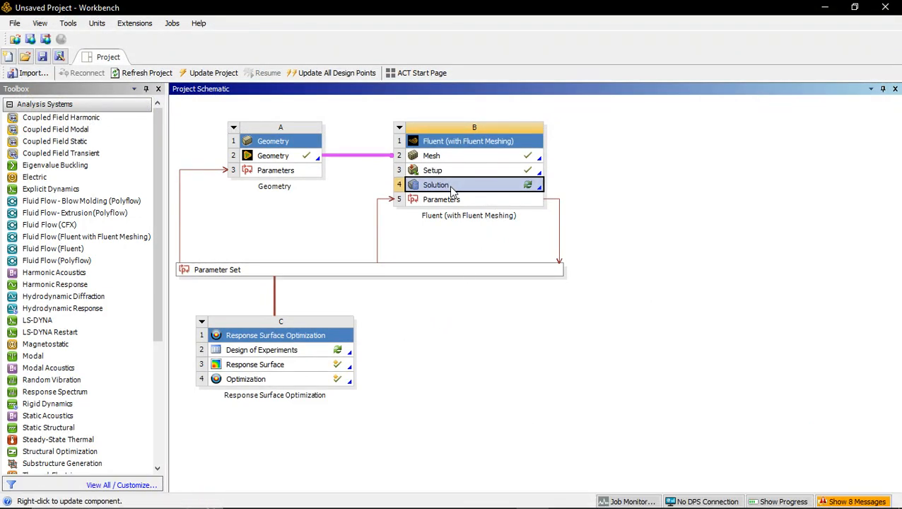